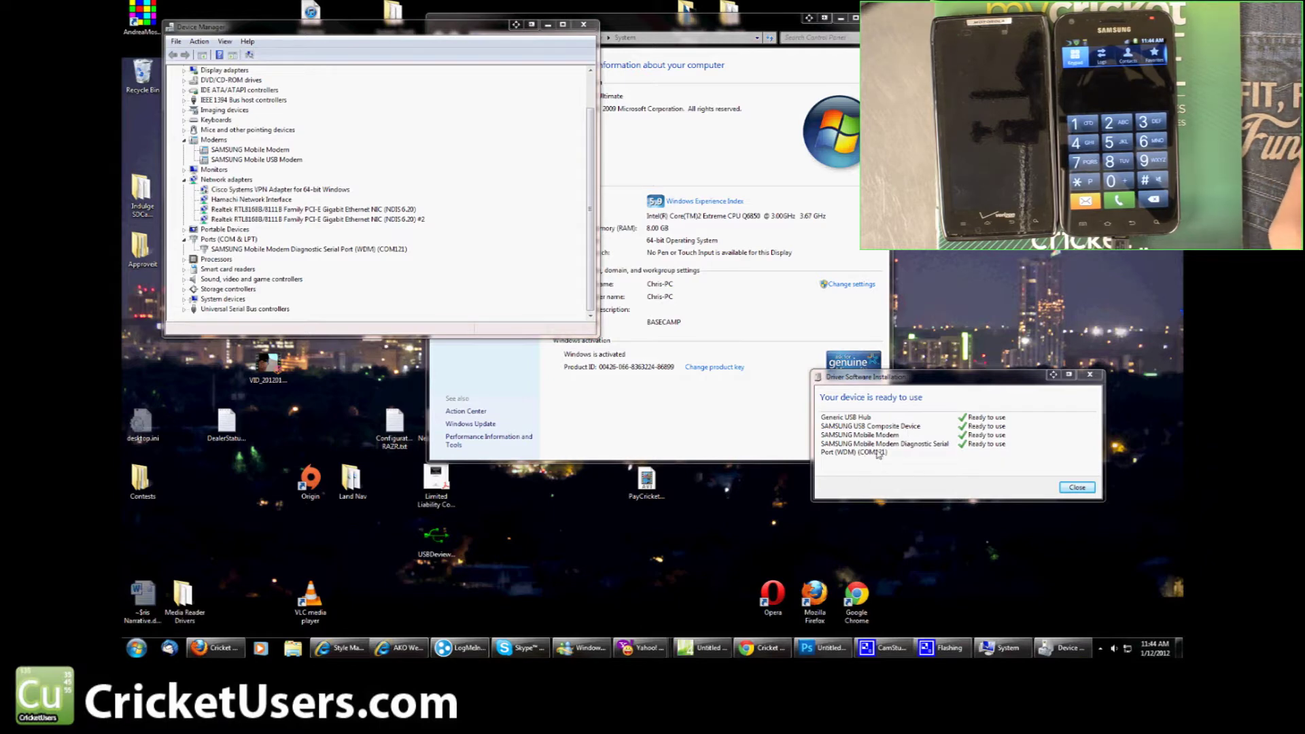
- Dismiss the driver install notice and open the diagnostic serial port's Properties
{"action": "left_click", "coordinate": [1076, 488]}
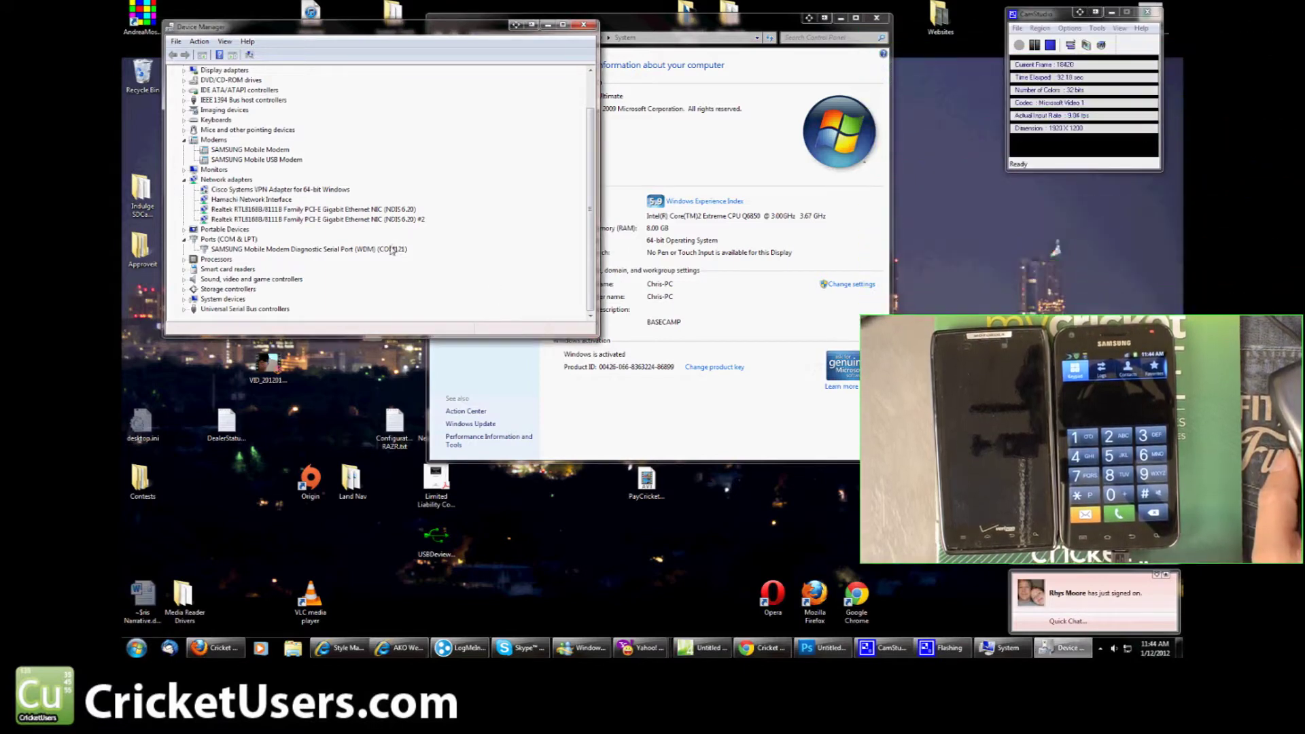
{"action": "double_click", "coordinate": [392, 249]}
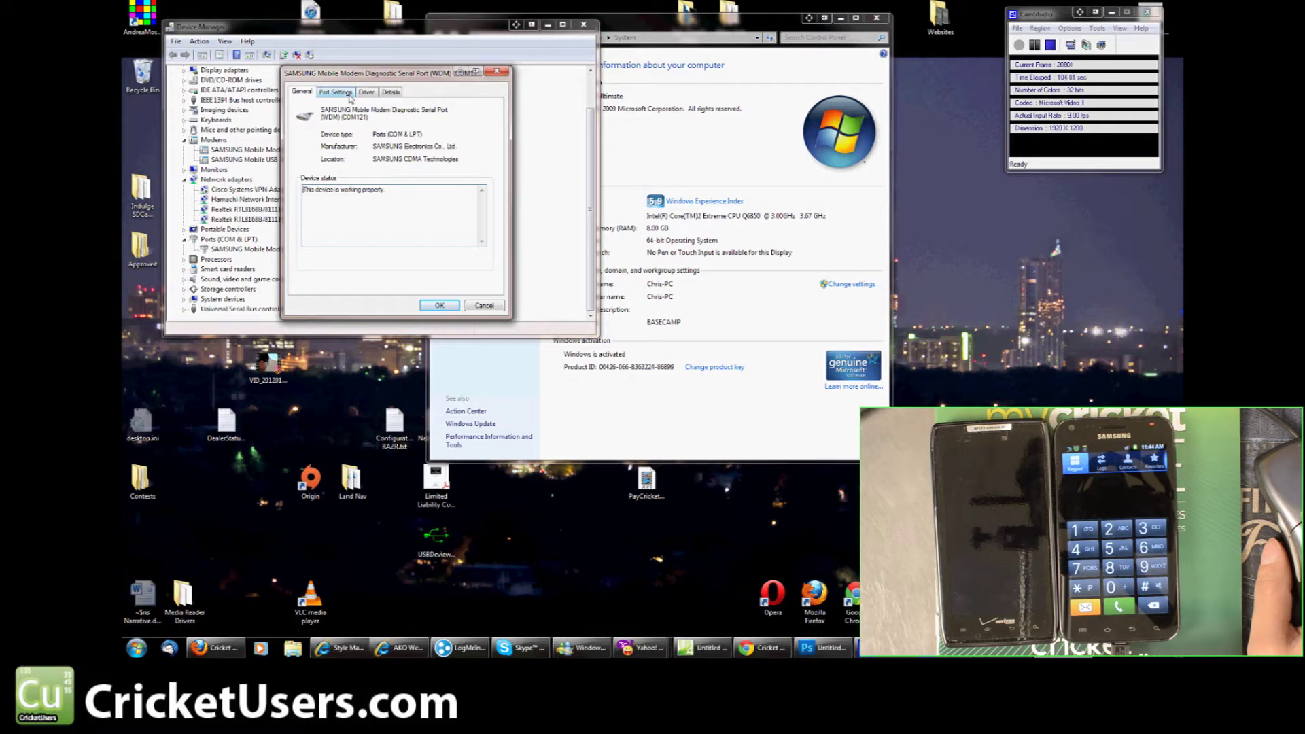
{"action": "left_click", "coordinate": [350, 93]}
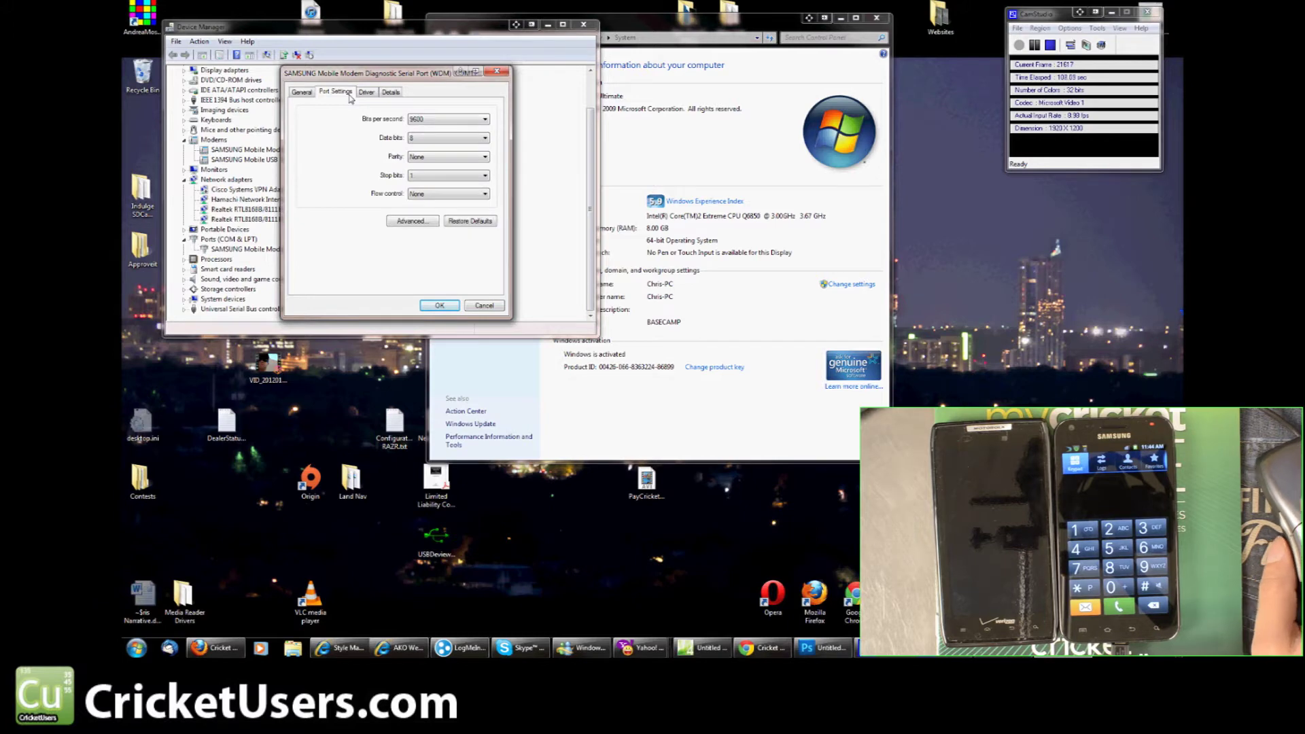
{"action": "left_click", "coordinate": [364, 93]}
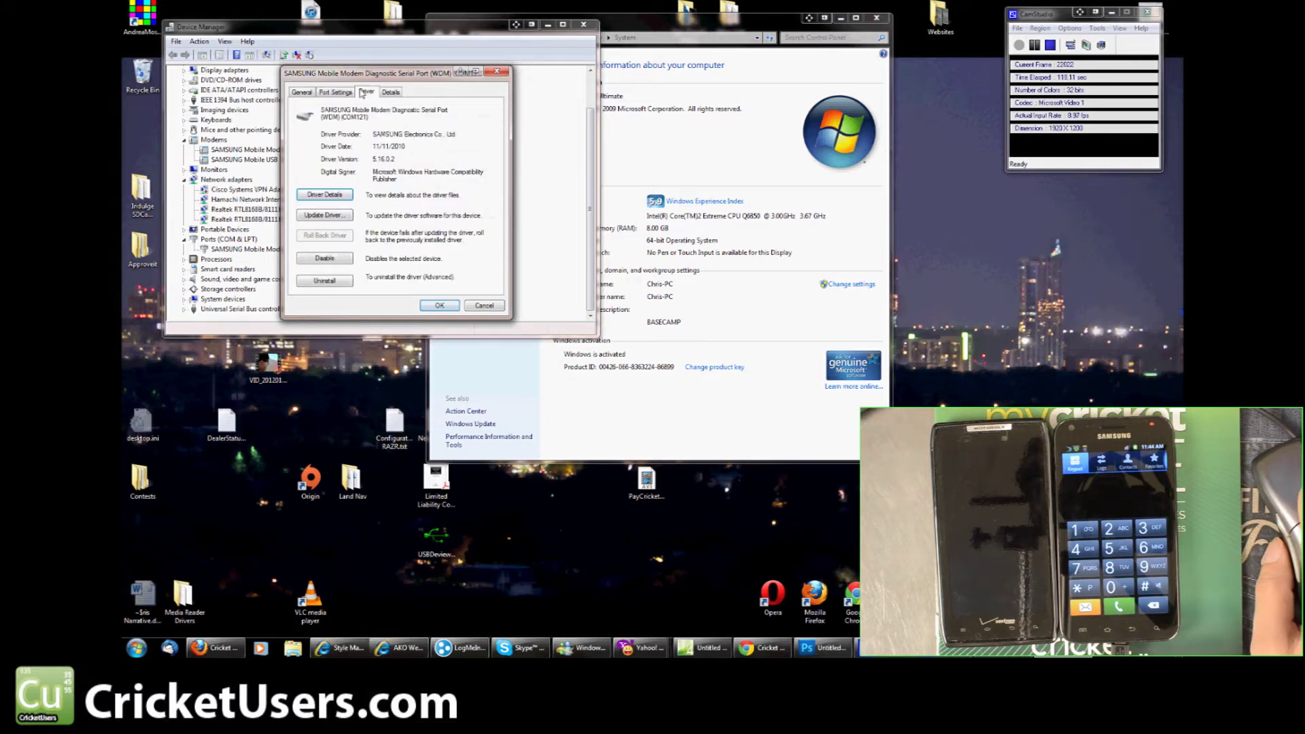
{"action": "left_click", "coordinate": [345, 93]}
- Change the port's COM Port Number from COM121 to COM15, accepting the in-use warning
{"action": "left_click", "coordinate": [413, 221]}
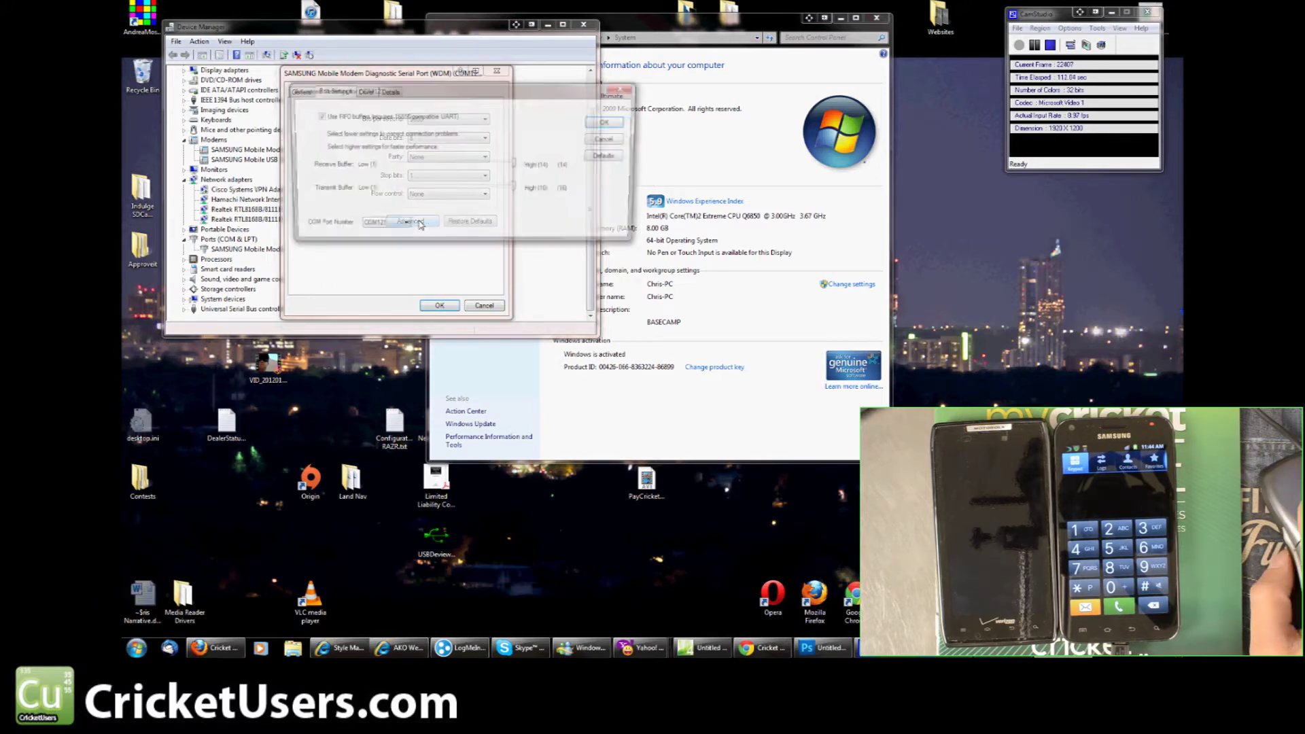
{"action": "left_click", "coordinate": [394, 229]}
{"action": "left_click_drag", "start_coordinate": [405, 339], "coordinate": [412, 254]}
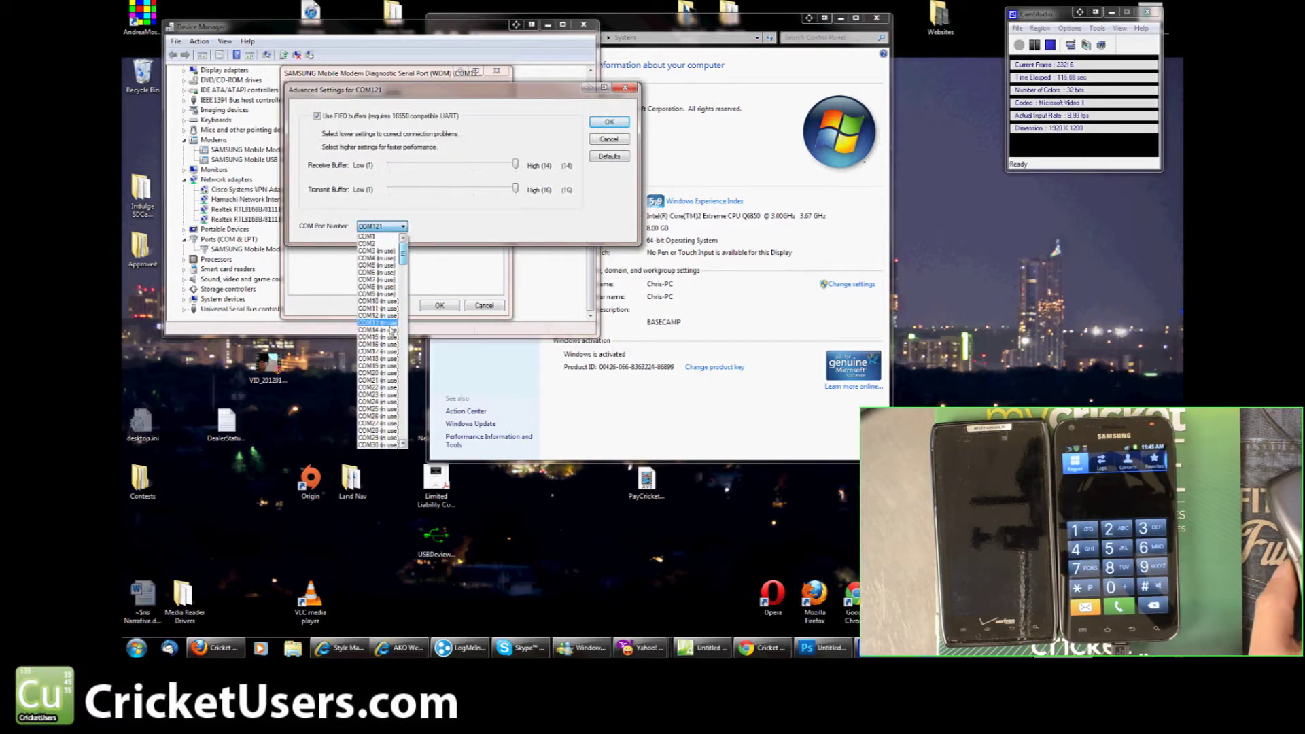
{"action": "left_click", "coordinate": [377, 302]}
{"action": "left_click", "coordinate": [609, 121]}
{"action": "left_click", "coordinate": [706, 366]}
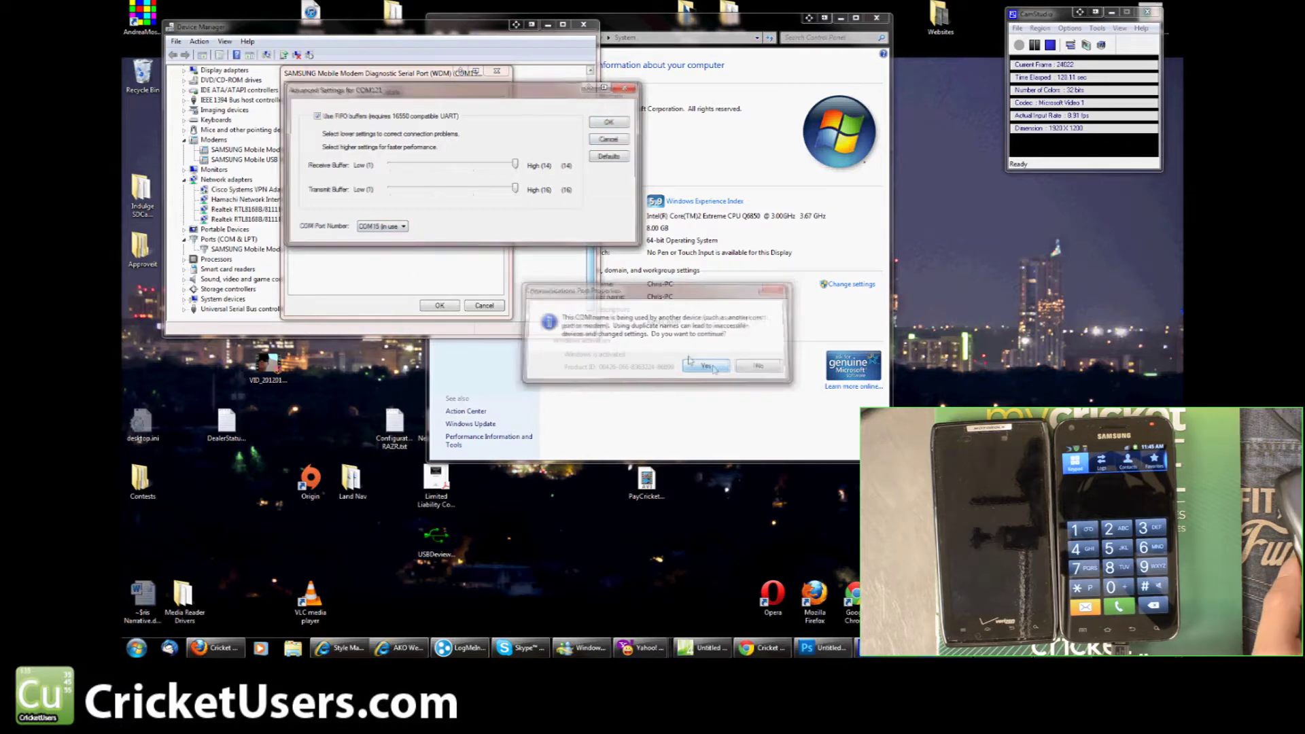
{"action": "left_click", "coordinate": [440, 305]}
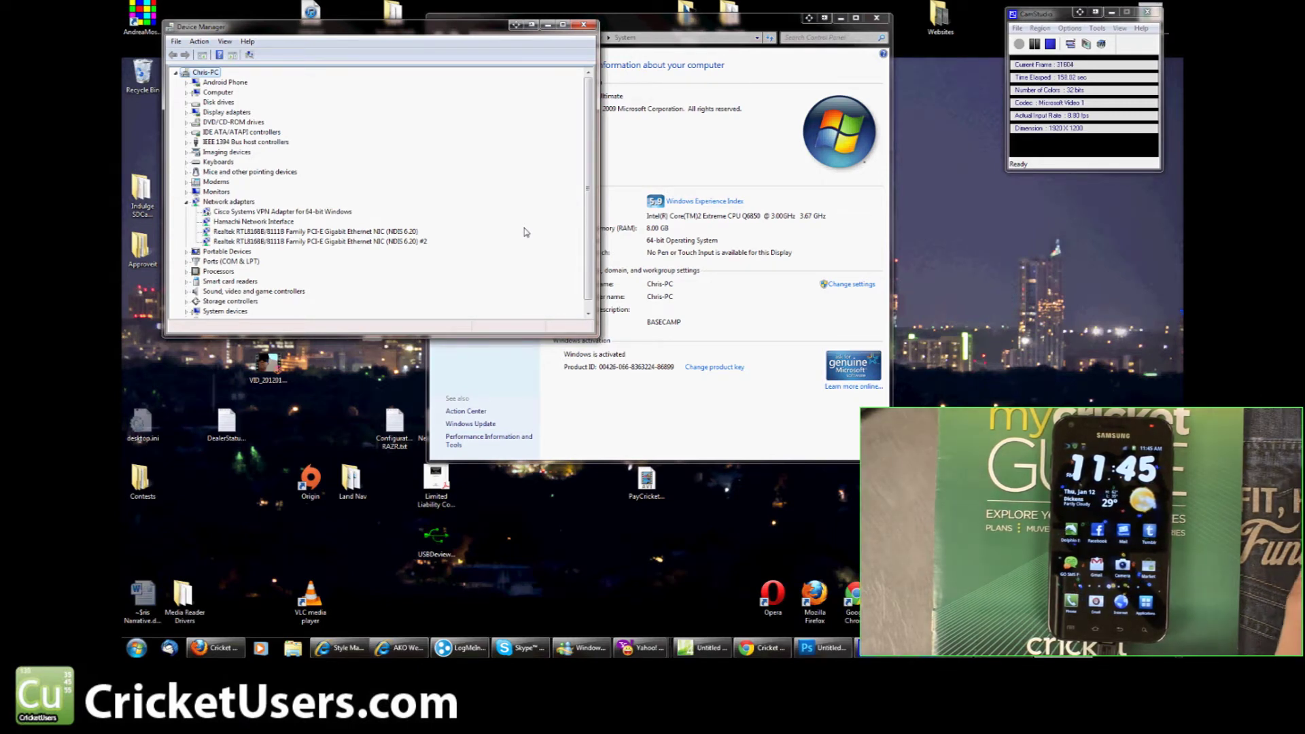
- Expand Ports (COM & LPT) and confirm the SAMSUNG Diagnostic Serial Port shows COM15
{"action": "left_click", "coordinate": [186, 261]}
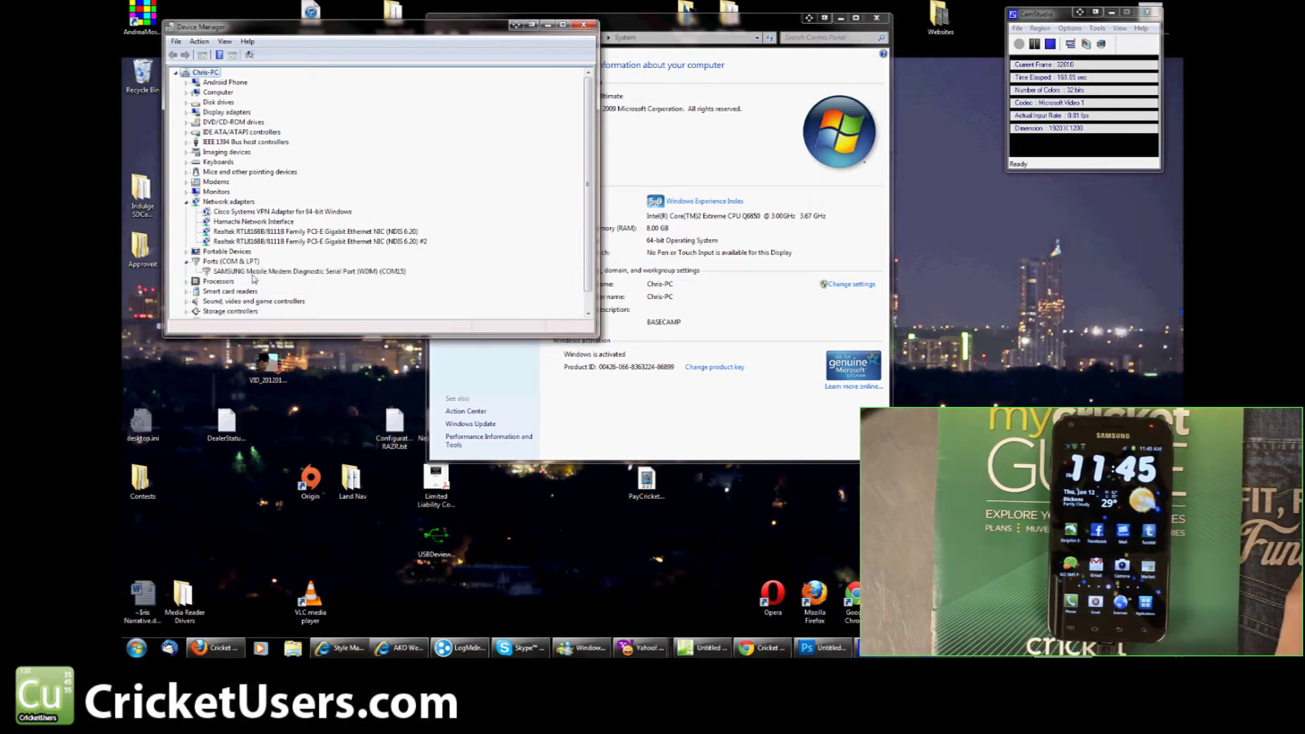
{"action": "left_click", "coordinate": [356, 272]}
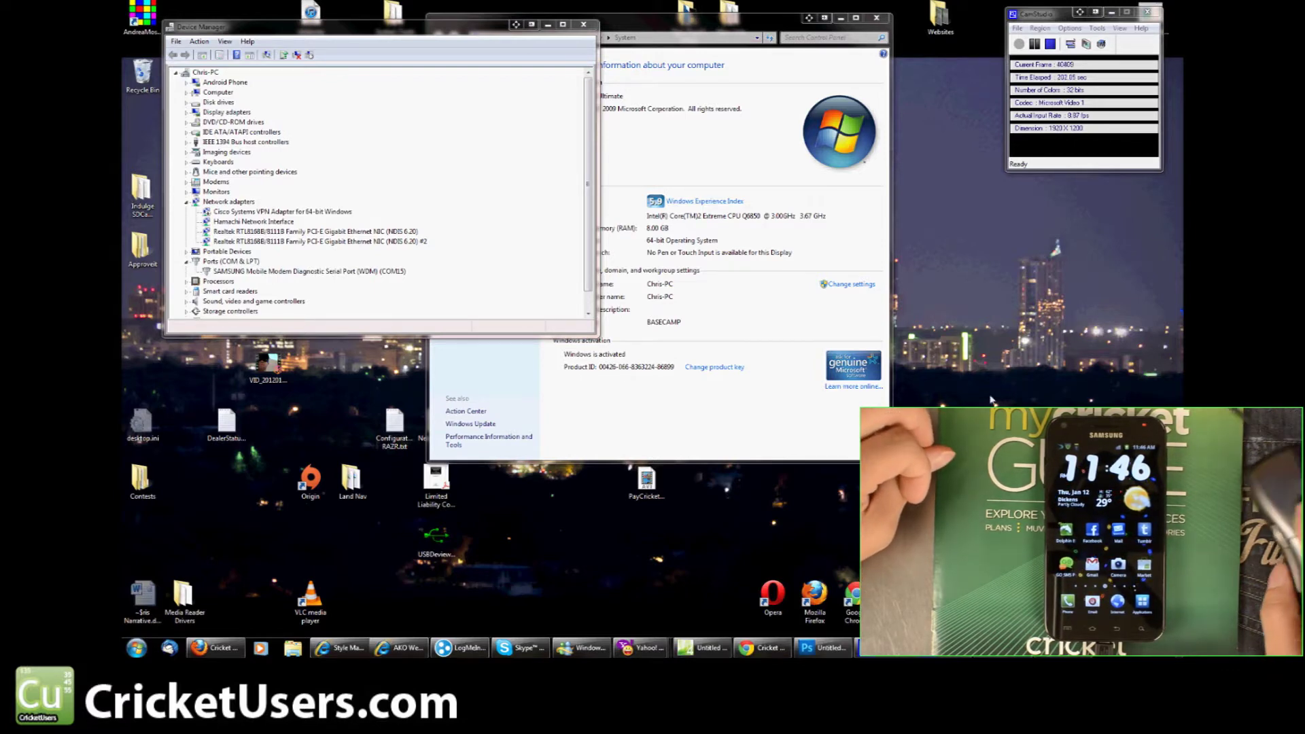
- Close Device Manager and the System window, then launch CDMA Workshop from the Flashing folder
{"action": "left_click", "coordinate": [583, 25]}
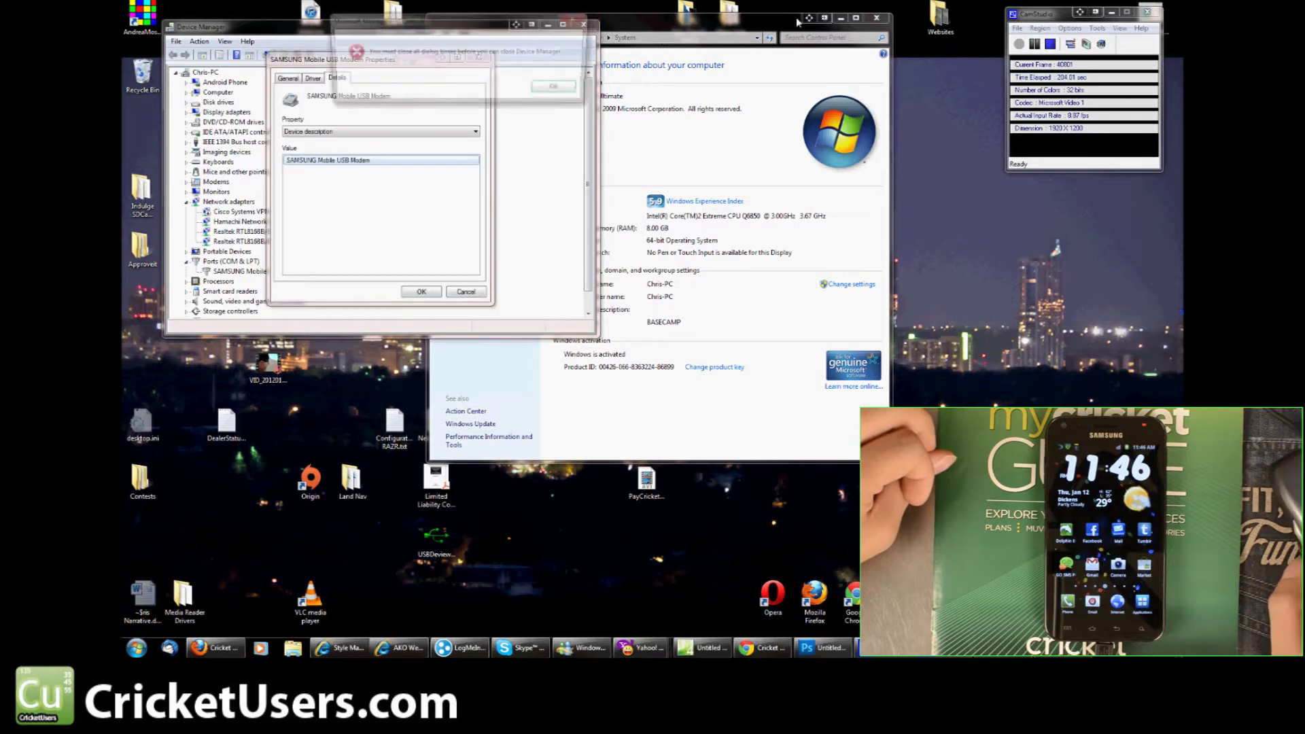
{"action": "left_click", "coordinate": [563, 90]}
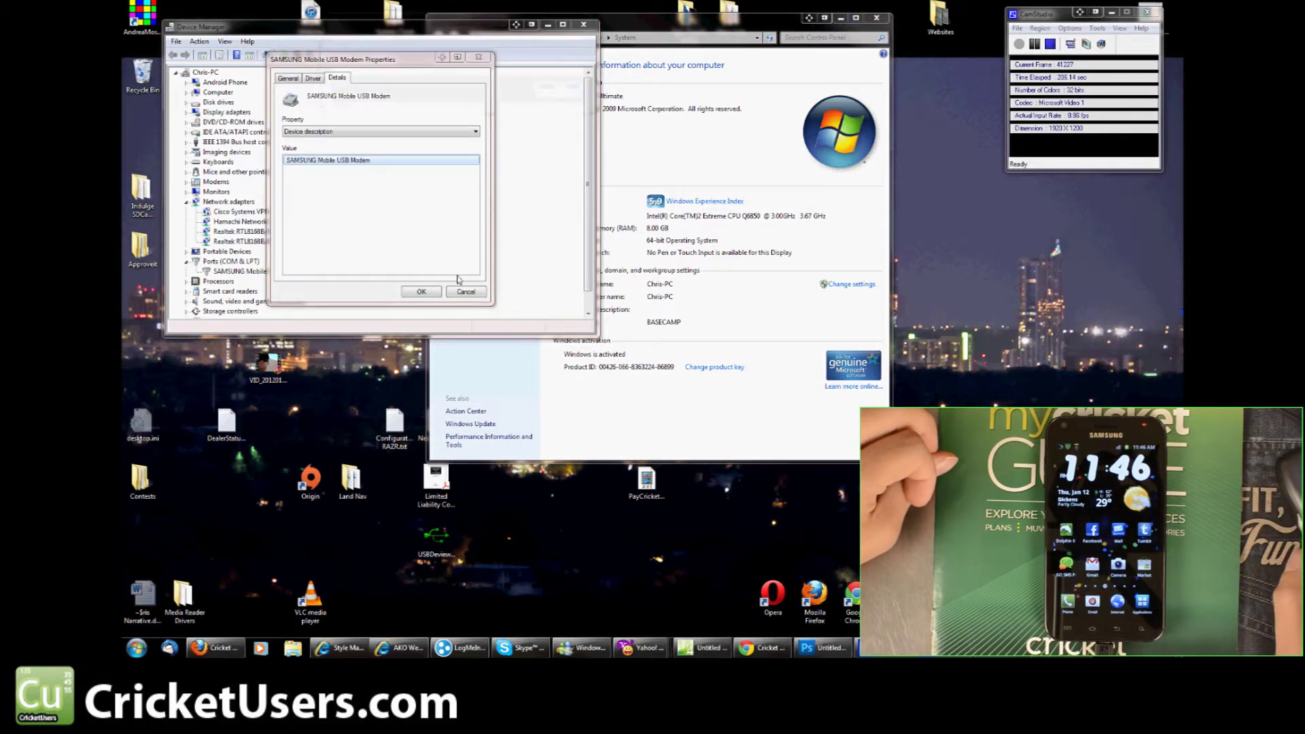
{"action": "left_click", "coordinate": [487, 60]}
{"action": "left_click", "coordinate": [584, 28]}
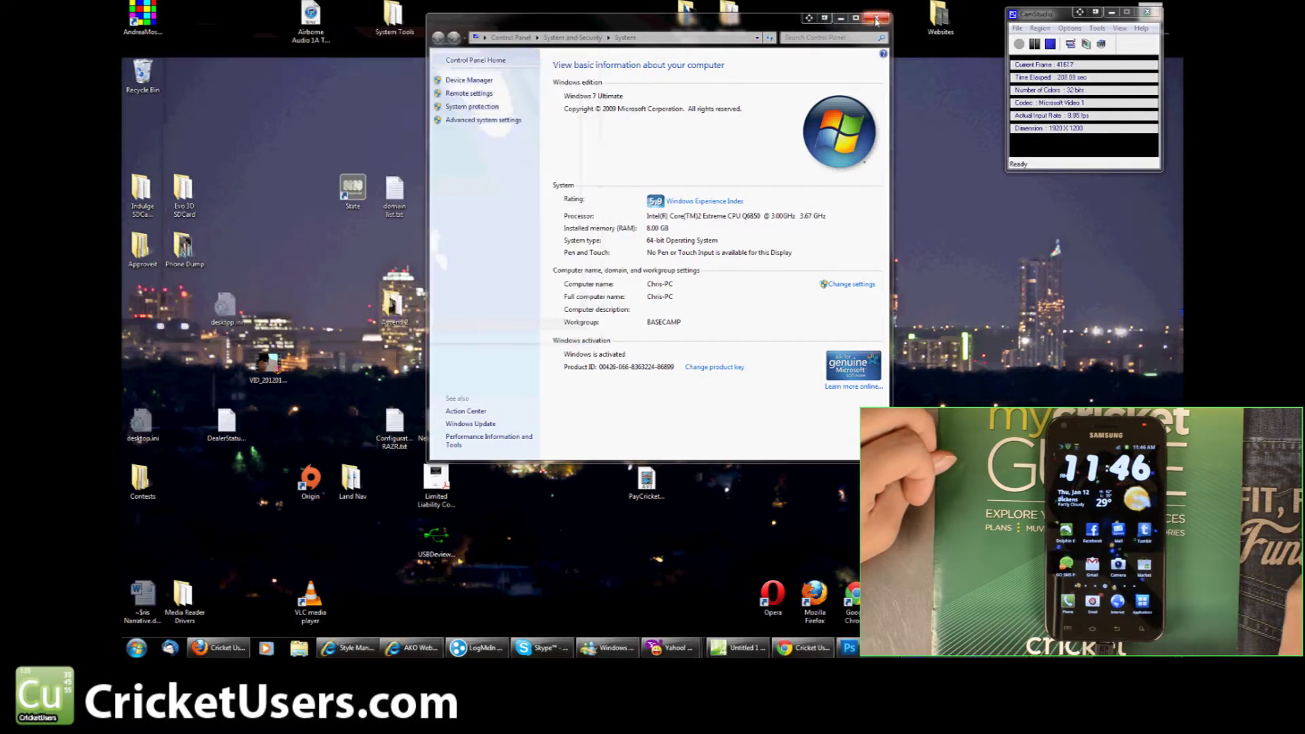
{"action": "left_click", "coordinate": [877, 19]}
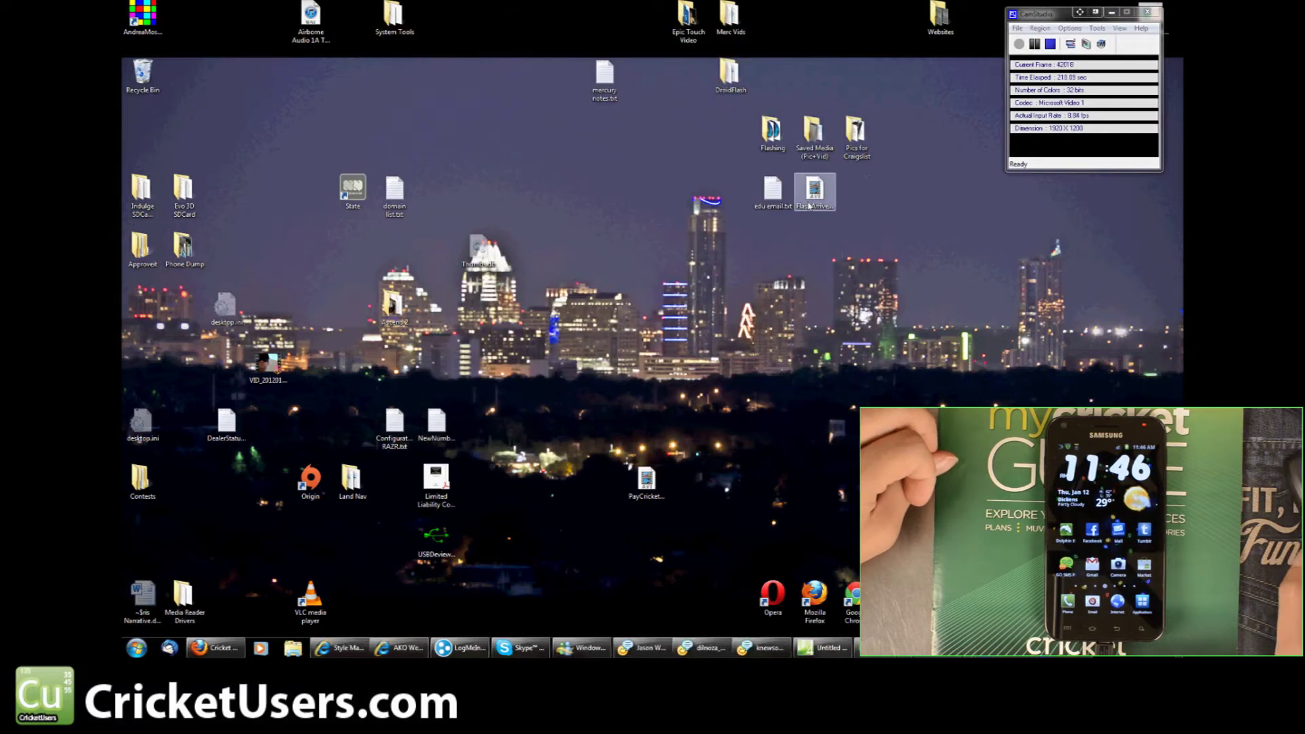
{"action": "double_click", "coordinate": [773, 132]}
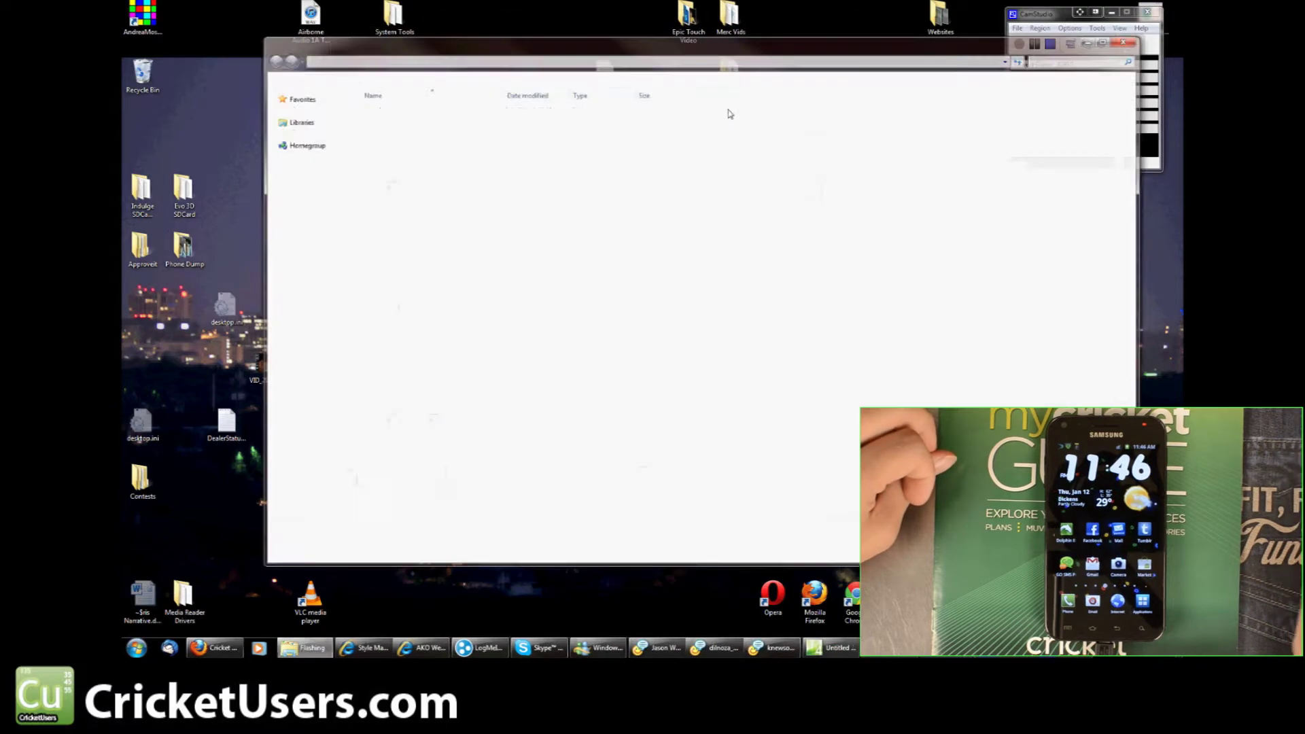
{"action": "key", "text": "alt+F4"}
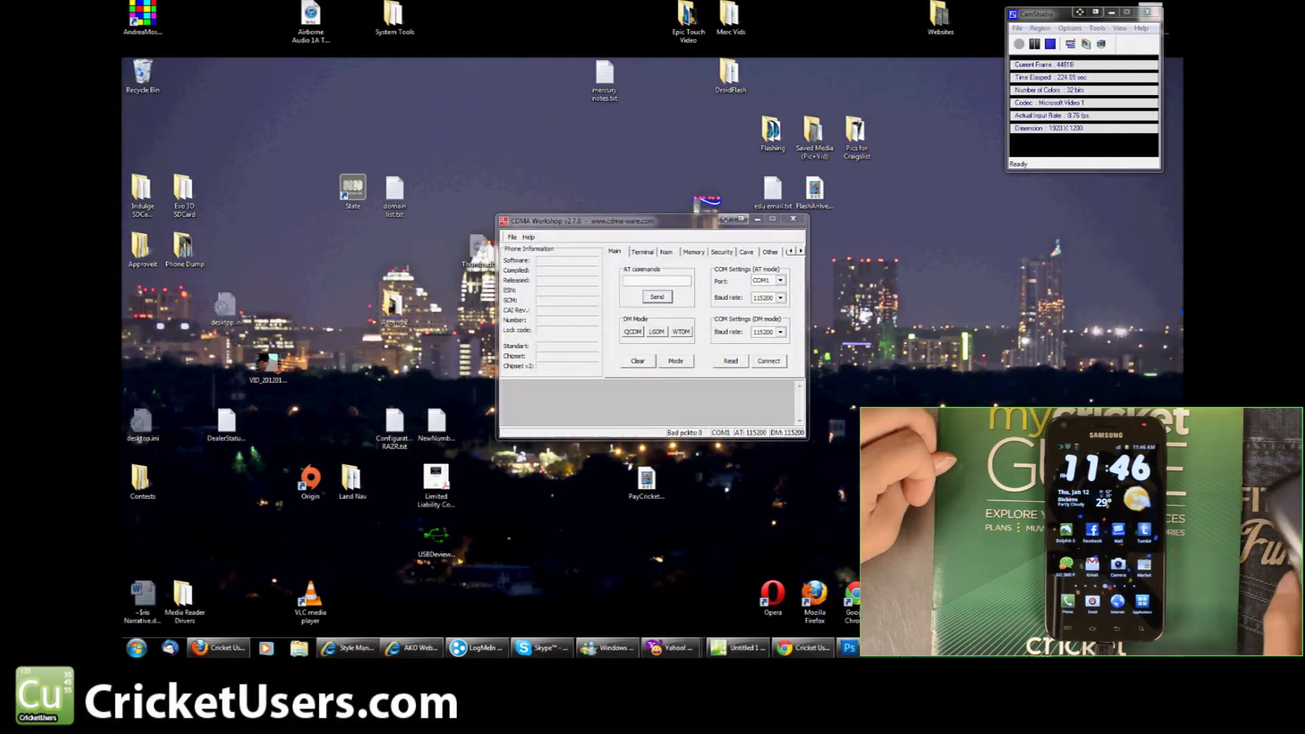
- Connect CDMA Workshop to the phone on COM15 and show the Security tab
{"action": "left_click", "coordinate": [781, 280]}
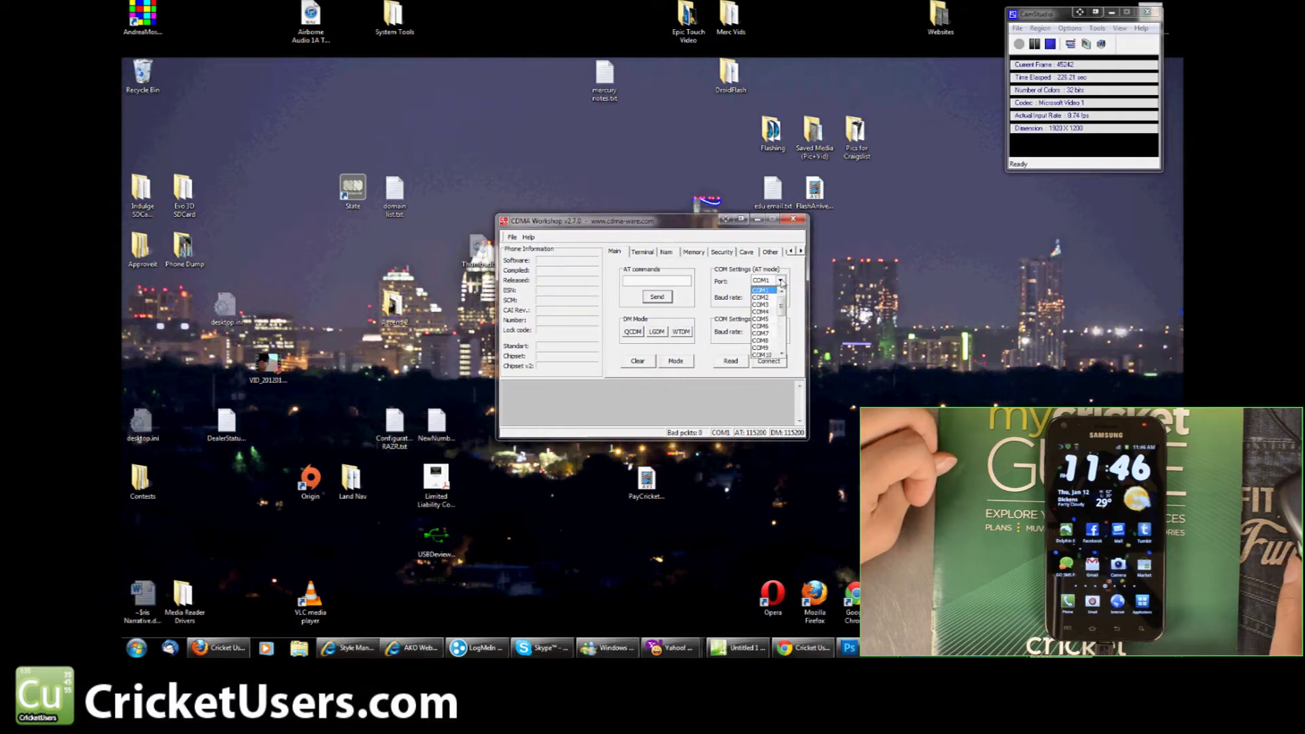
{"action": "left_click_drag", "start_coordinate": [780, 299], "coordinate": [781, 330]}
{"action": "left_click", "coordinate": [775, 343]}
{"action": "left_click", "coordinate": [770, 361]}
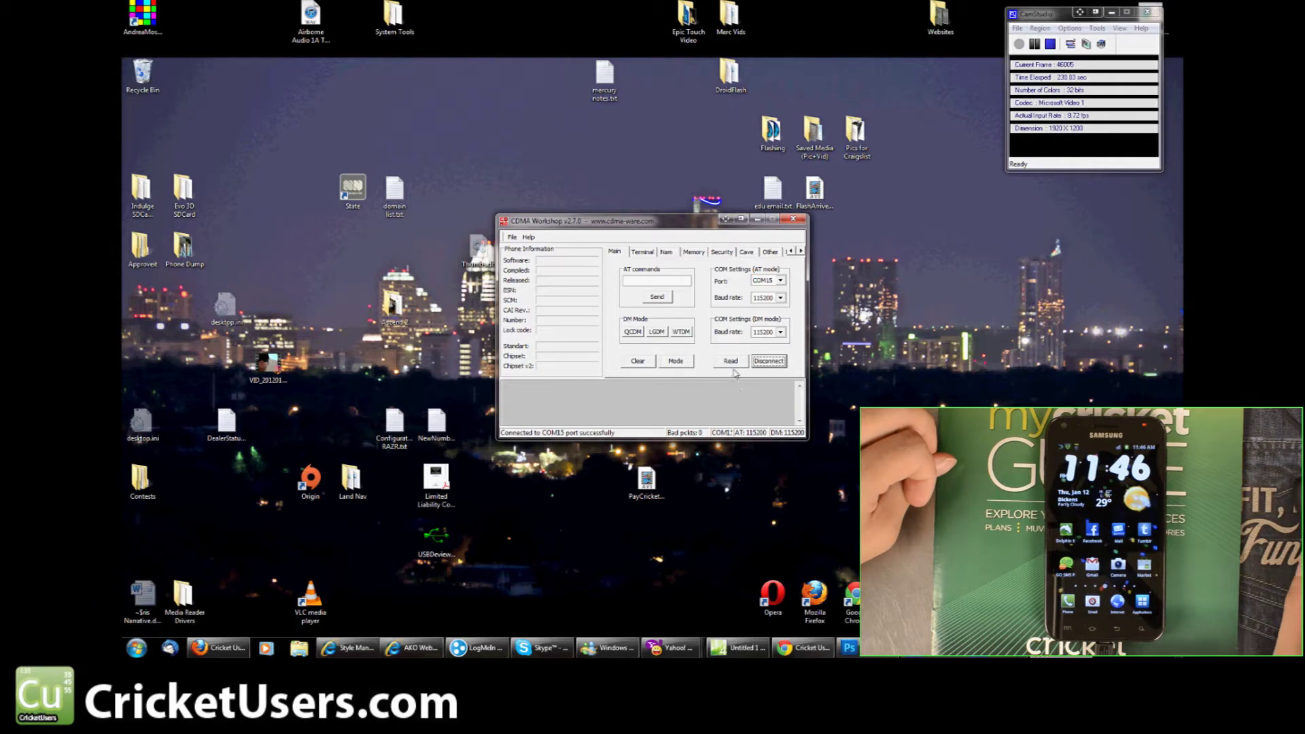
{"action": "left_click", "coordinate": [721, 253]}
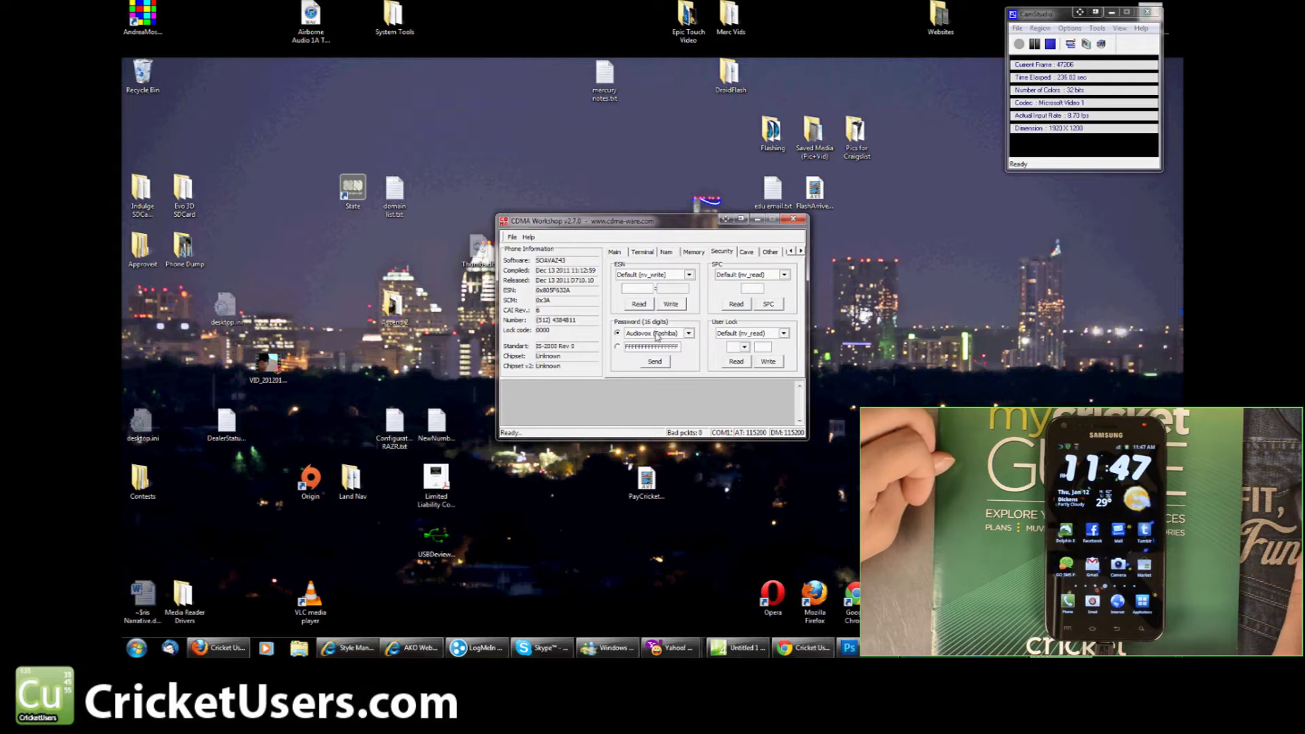
- Send the Samsung (default) password to unlock the phone and dismiss the confirmation
{"action": "left_click", "coordinate": [657, 333]}
{"action": "scroll", "coordinate": [690, 360], "scroll_direction": "up", "scroll_amount": 2}
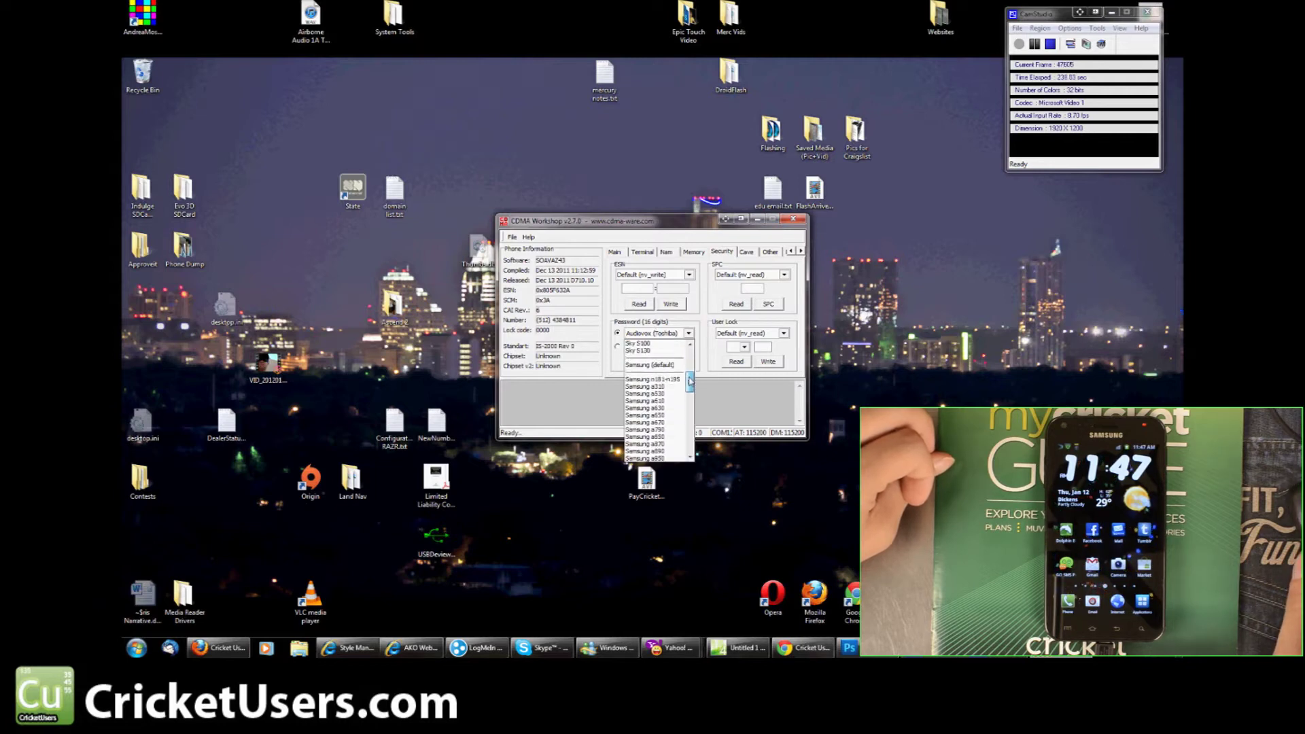
{"action": "left_click", "coordinate": [669, 362]}
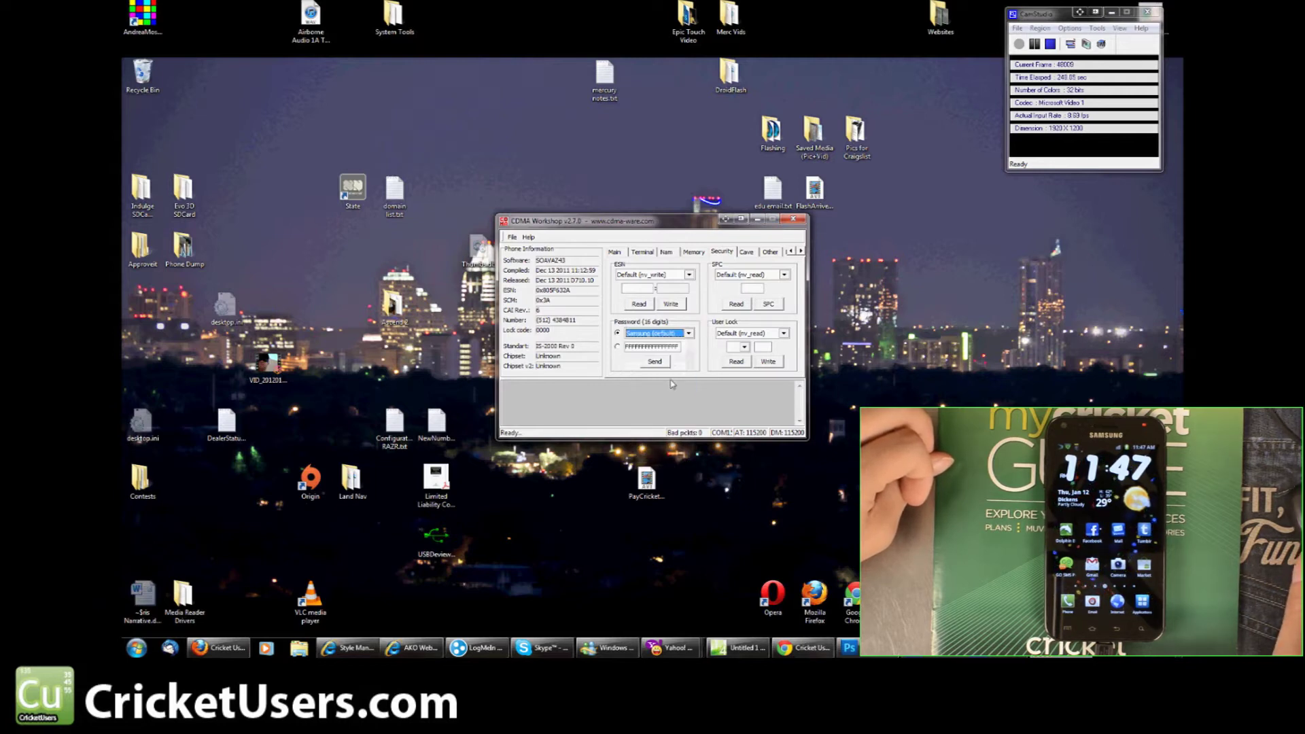
{"action": "left_click", "coordinate": [657, 363]}
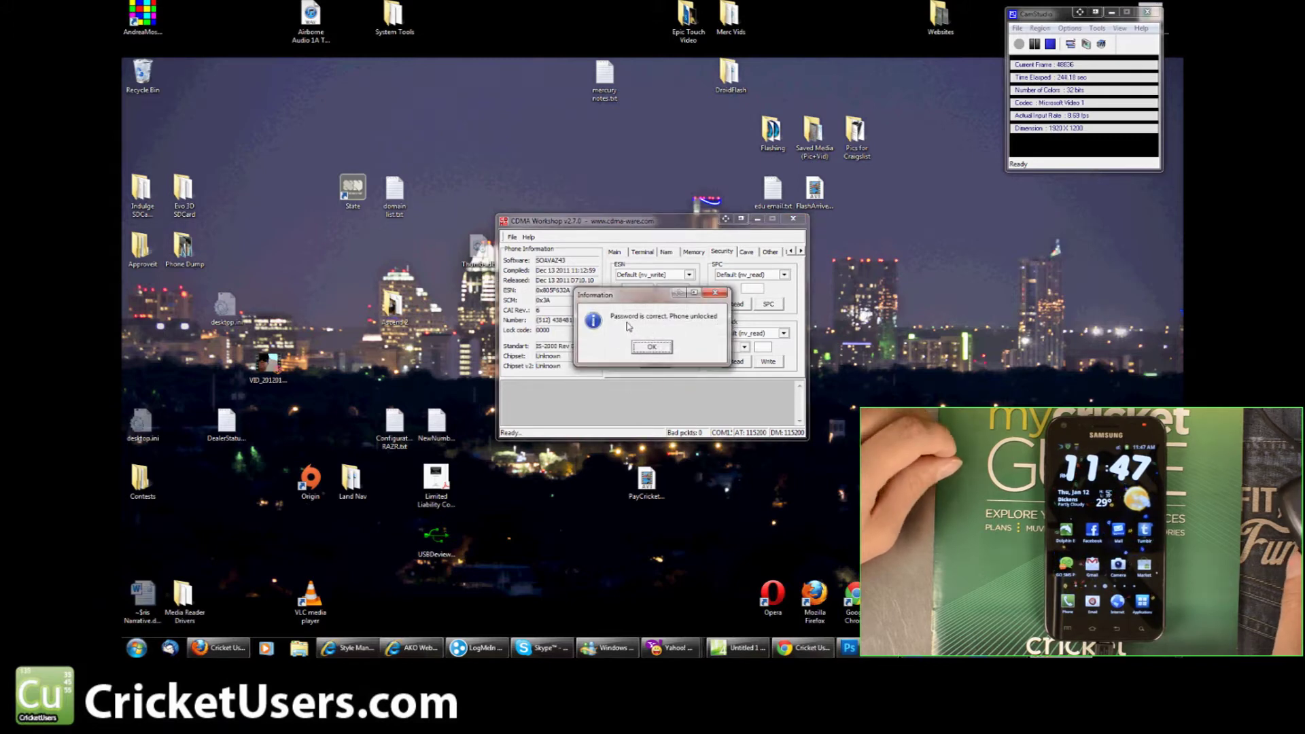
{"action": "left_click", "coordinate": [653, 347]}
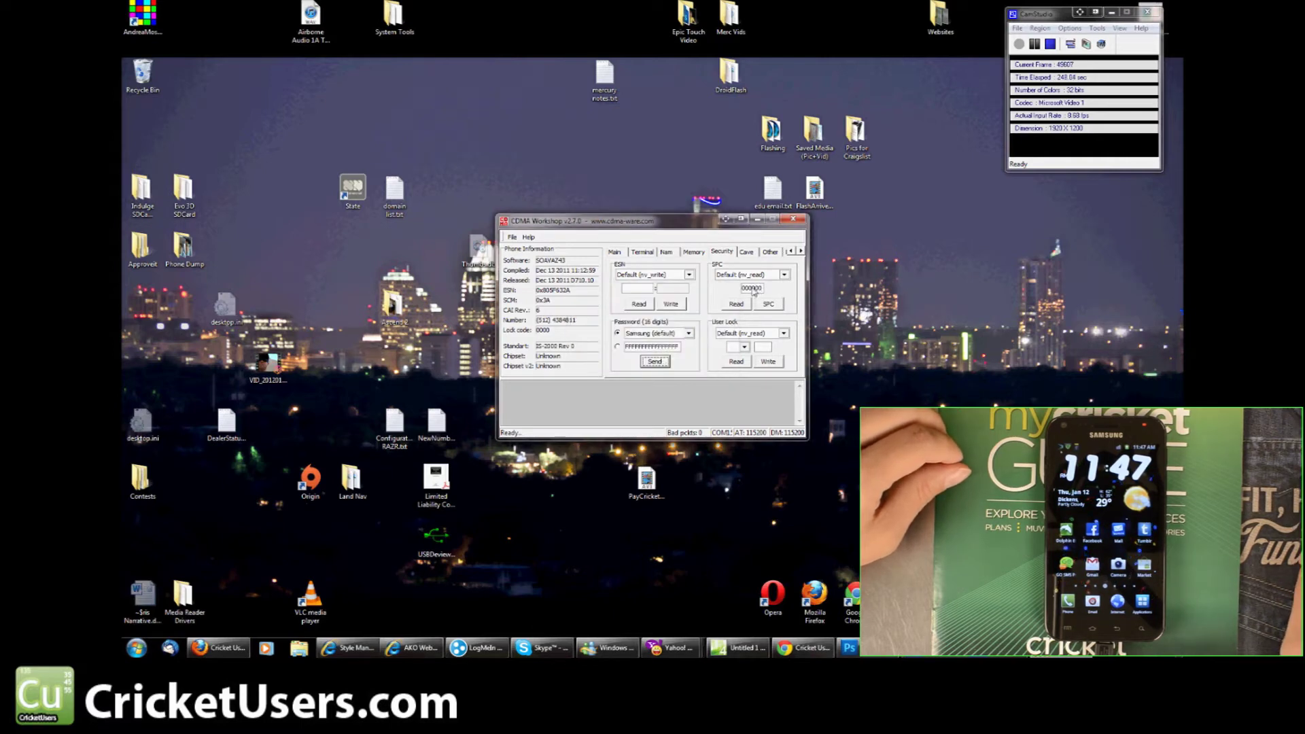
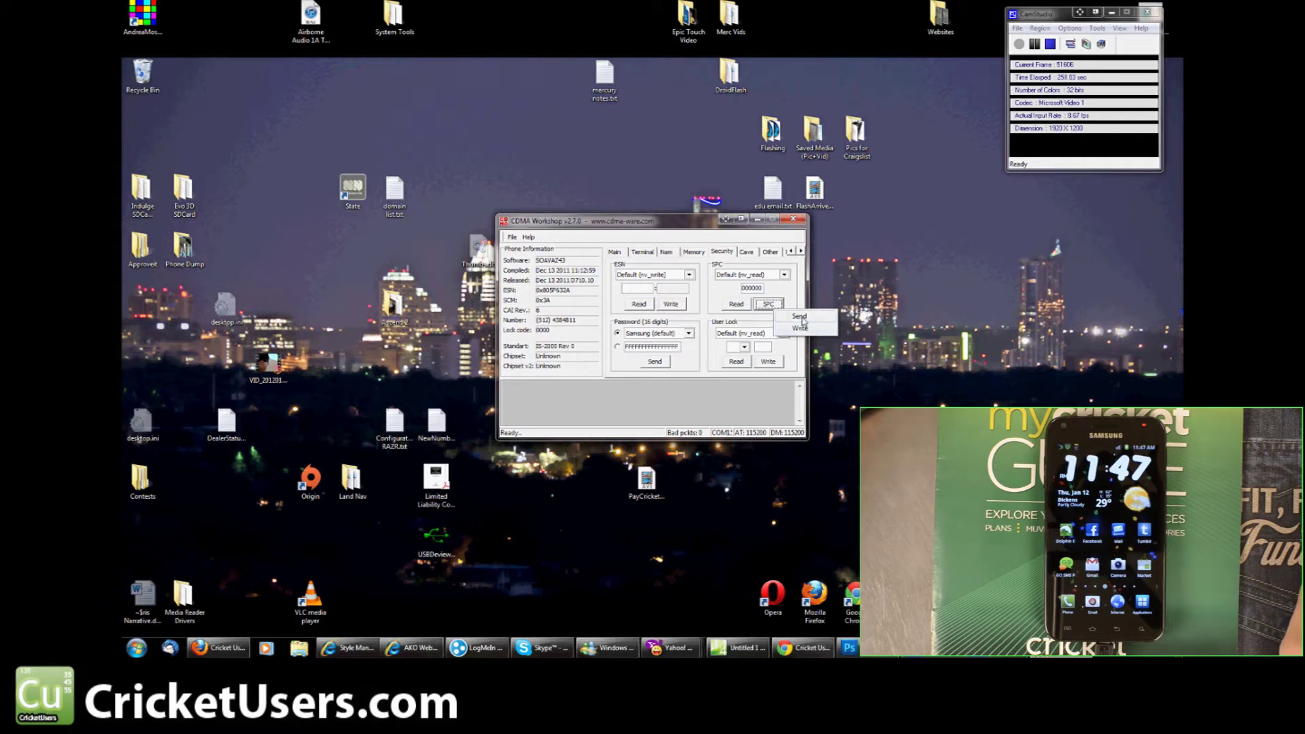
{"action": "left_click", "coordinate": [800, 317]}
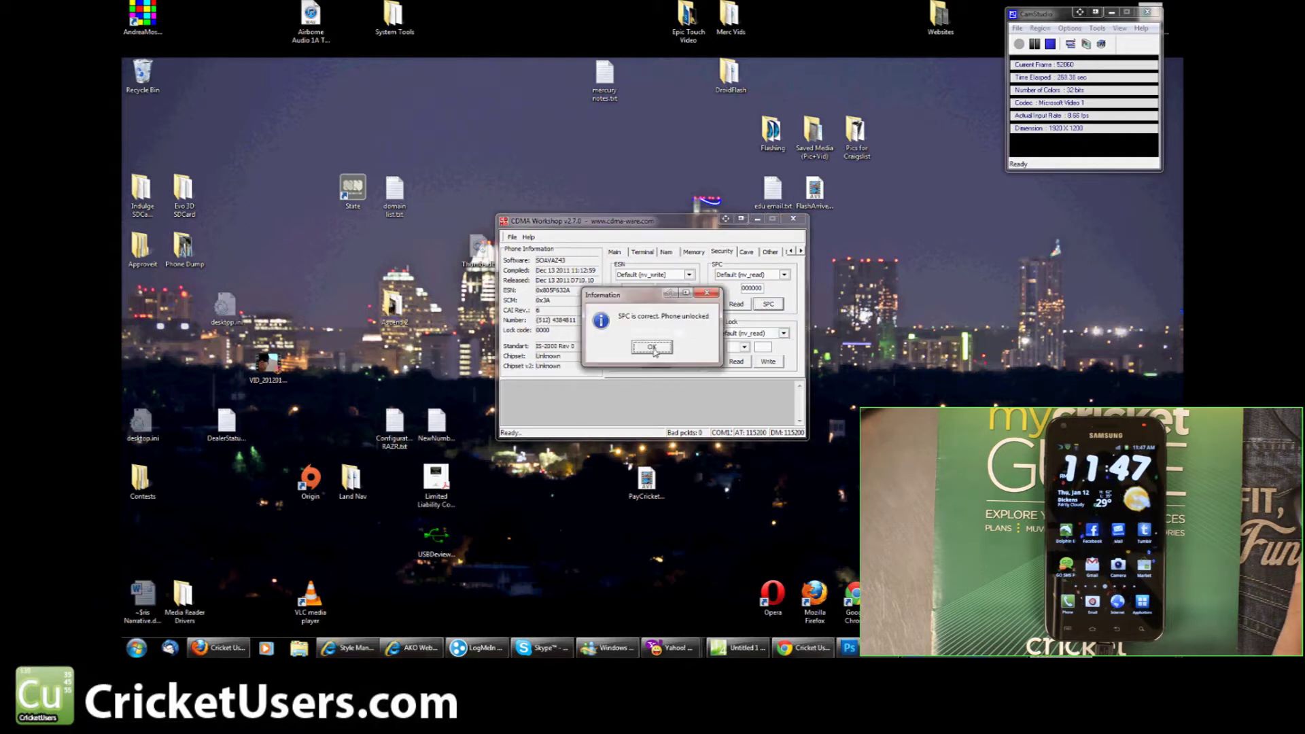
{"action": "left_click", "coordinate": [652, 348]}
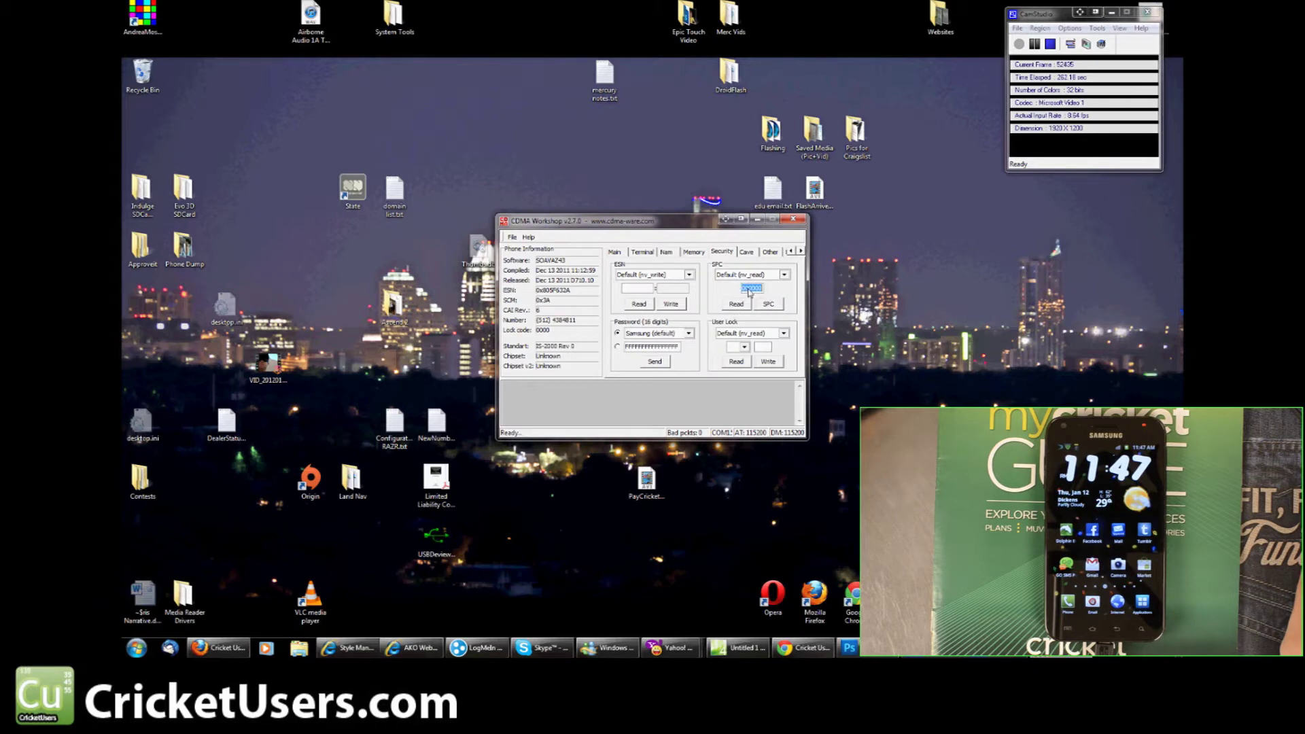
{"action": "left_click", "coordinate": [769, 305]}
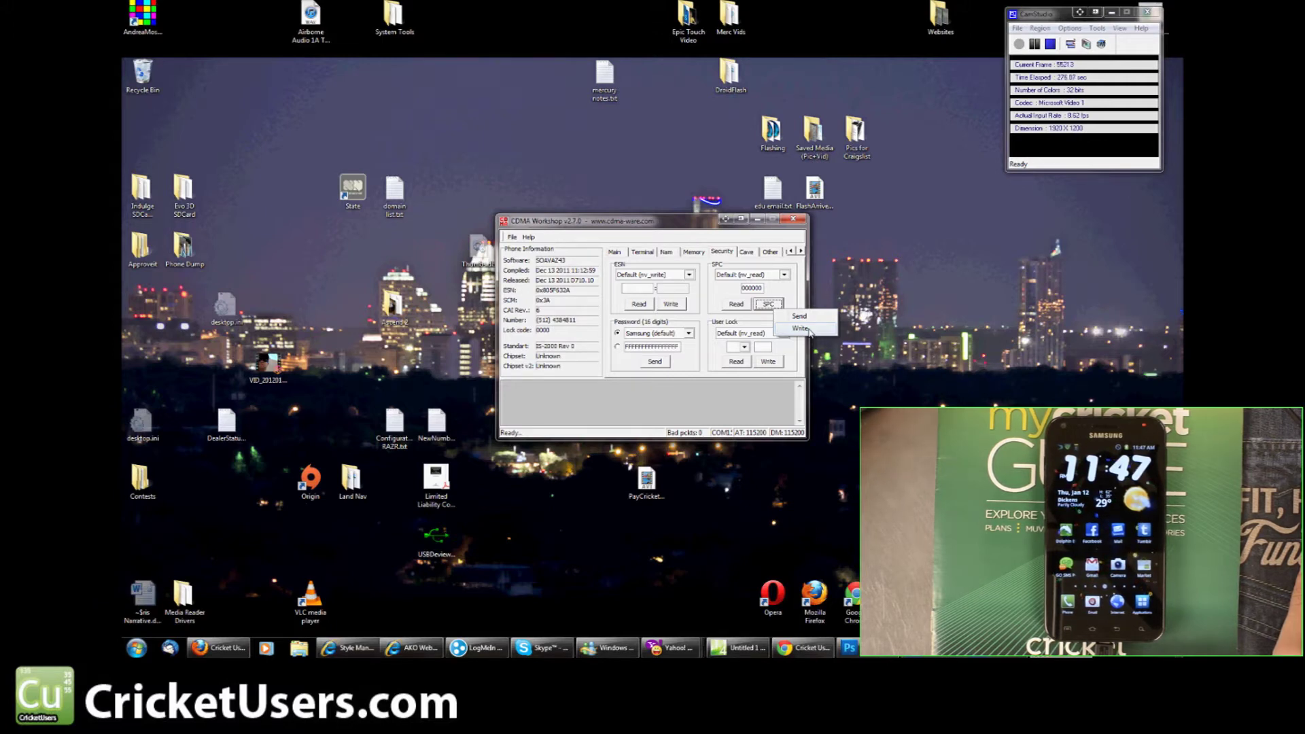
{"action": "left_click", "coordinate": [801, 329]}
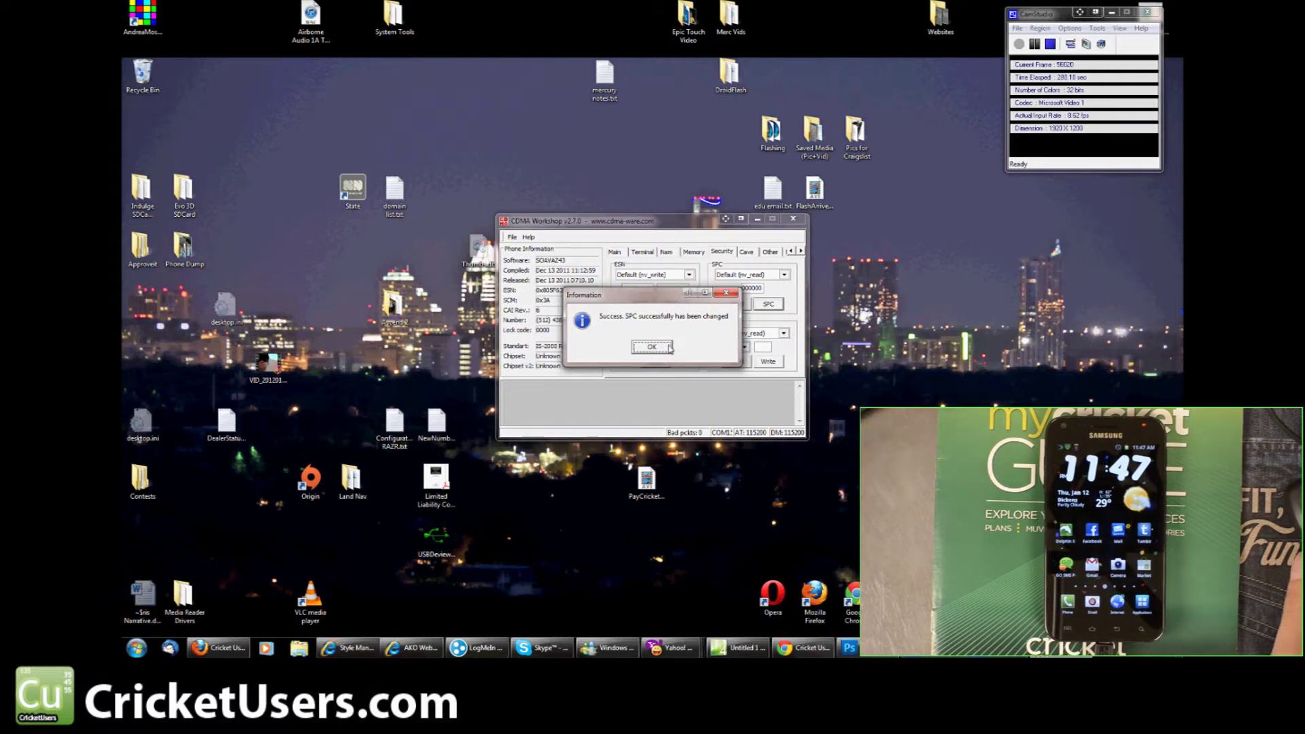
{"action": "left_click", "coordinate": [652, 347]}
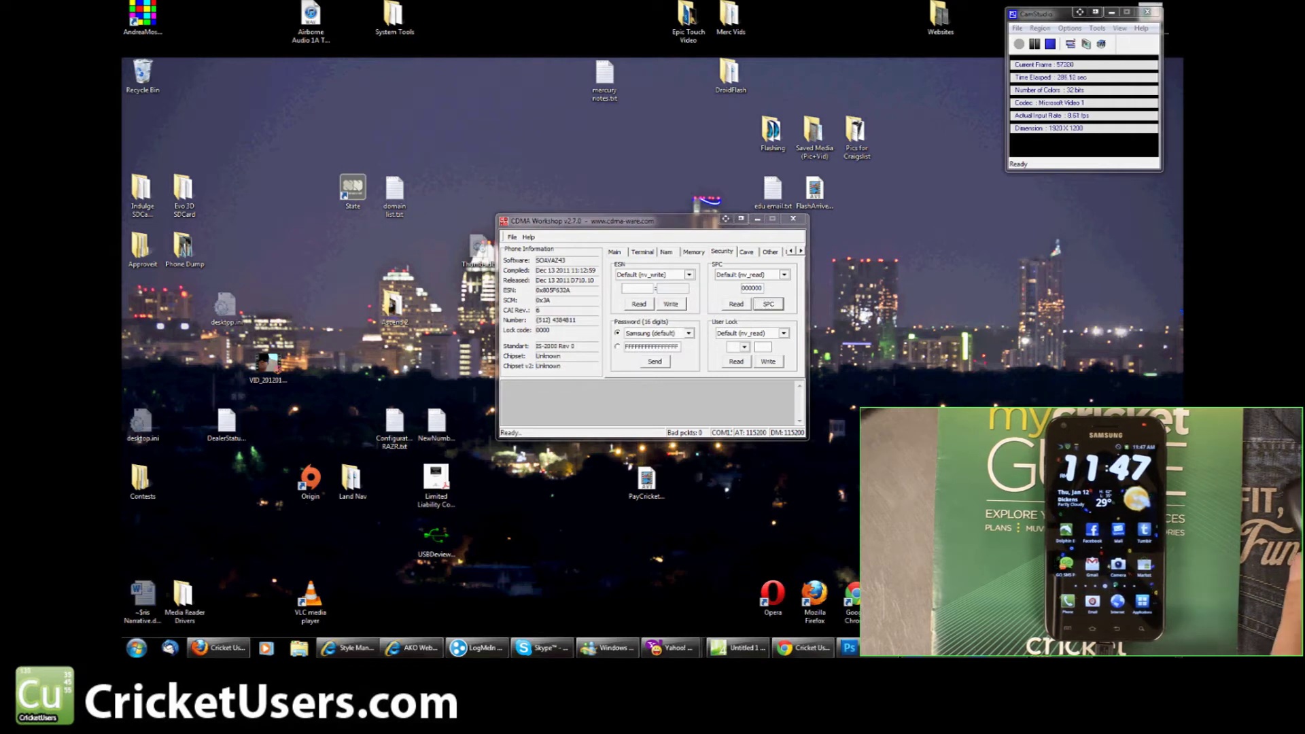
- Write the 7 NV items from the saved NV text file to the phone, then close CDMA Workshop
{"action": "left_click", "coordinate": [694, 252]}
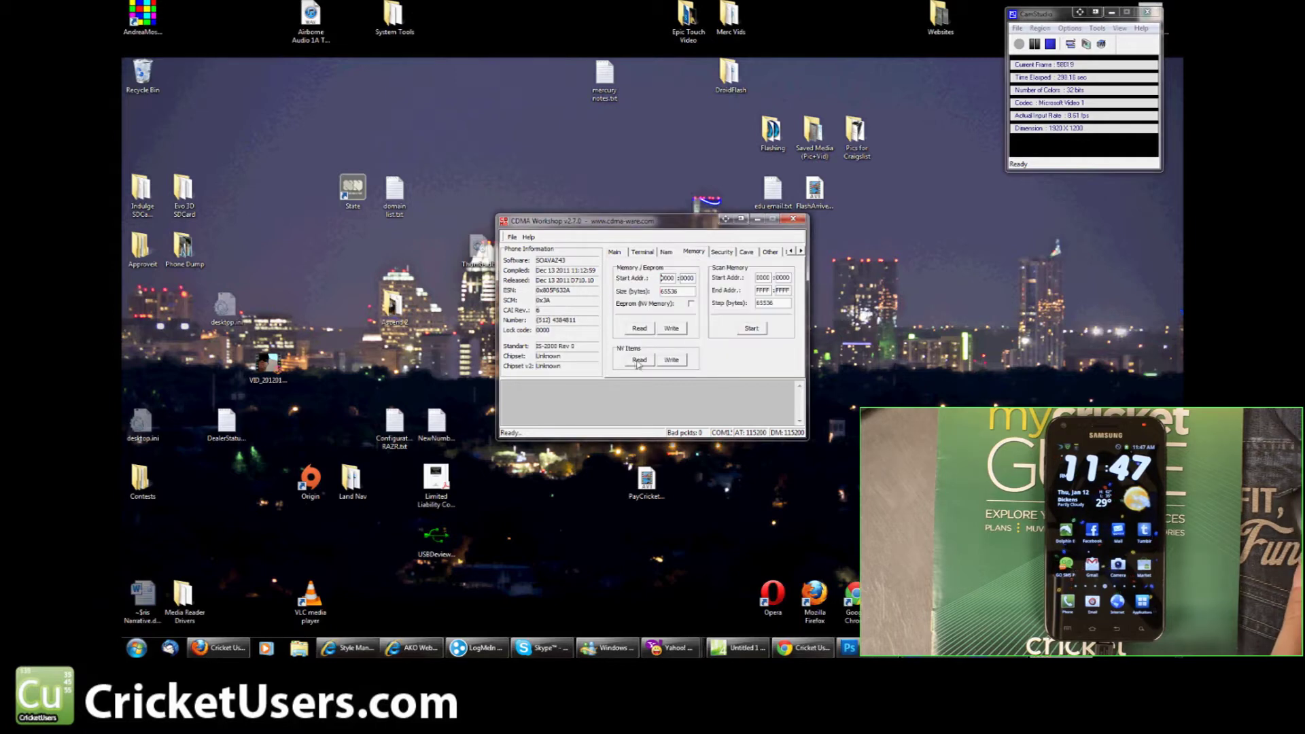
{"action": "left_click", "coordinate": [671, 359]}
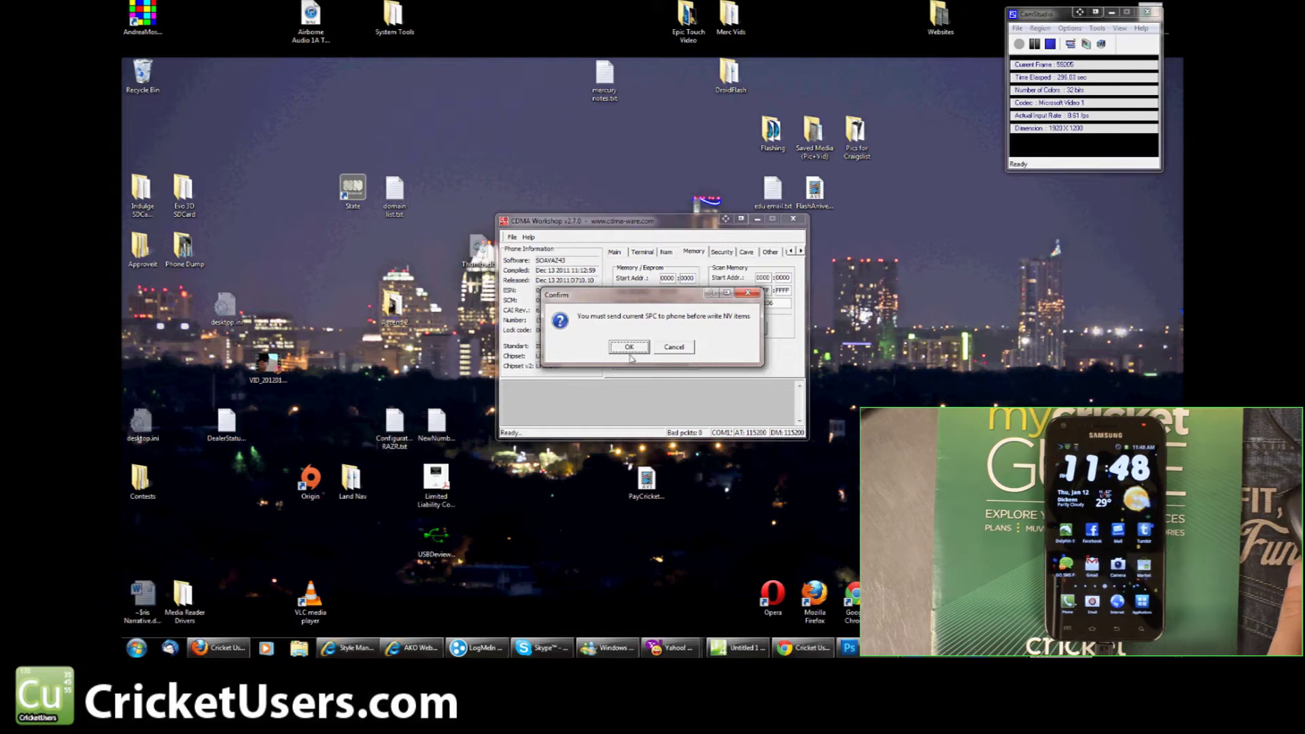
{"action": "left_click", "coordinate": [629, 347]}
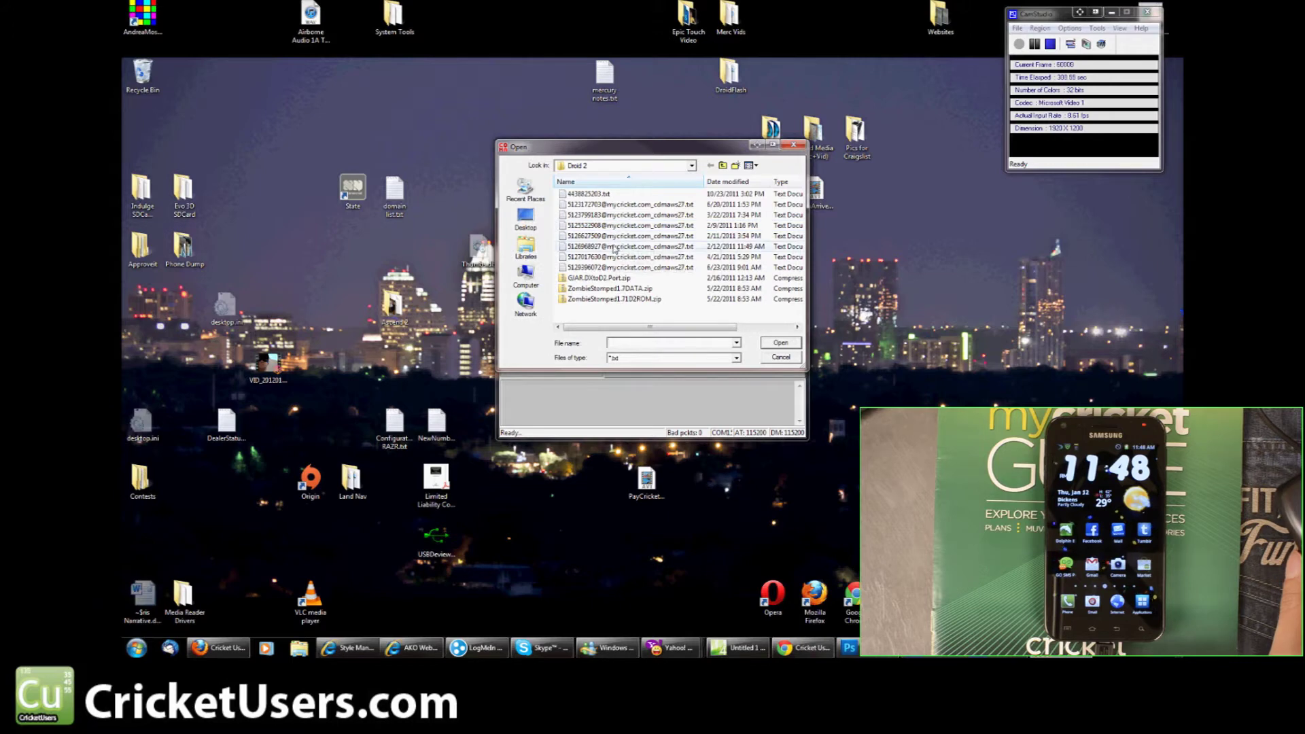
{"action": "double_click", "coordinate": [615, 247]}
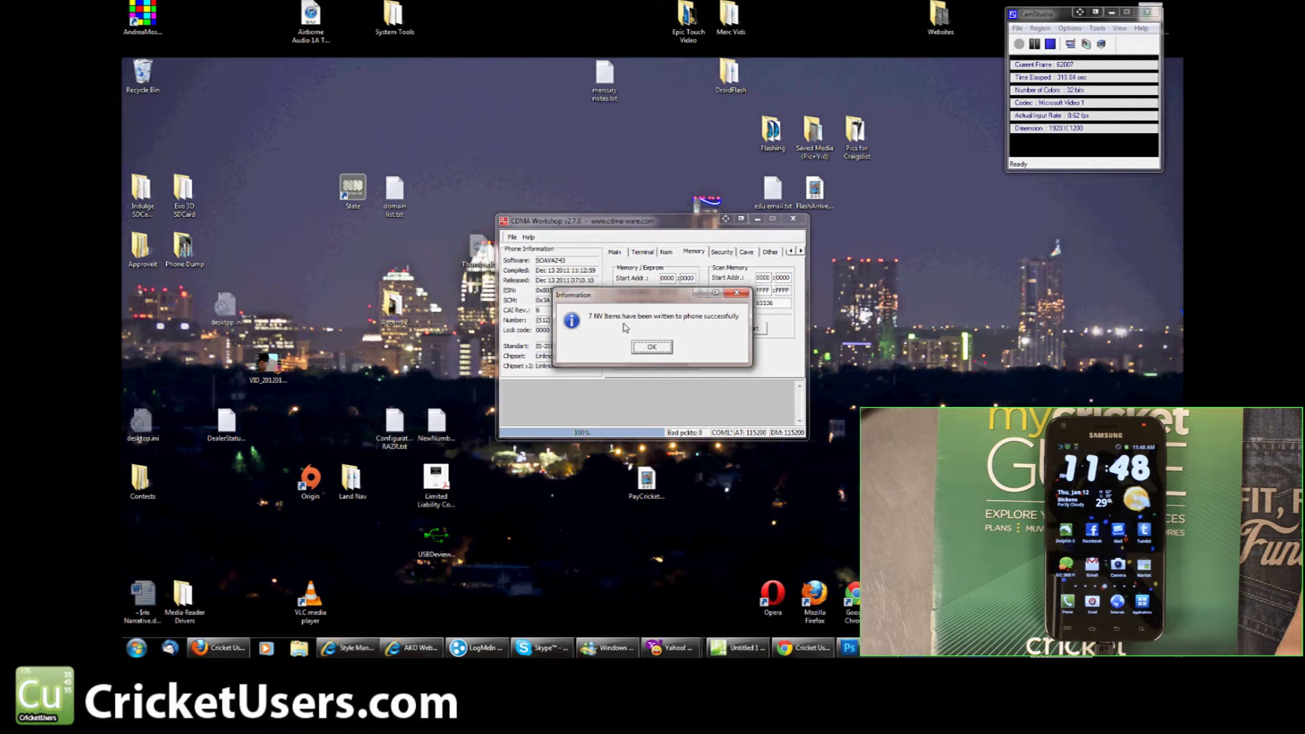
{"action": "left_click", "coordinate": [667, 347]}
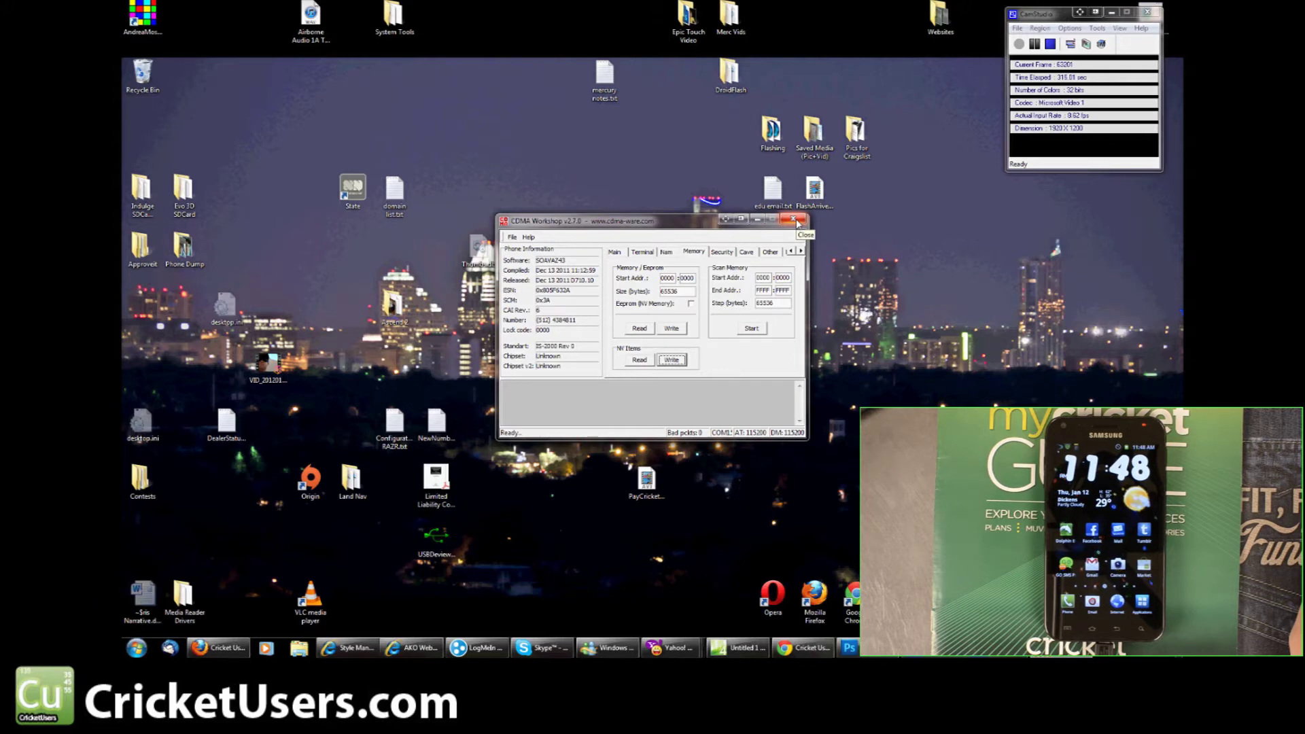
{"action": "left_click", "coordinate": [795, 221]}
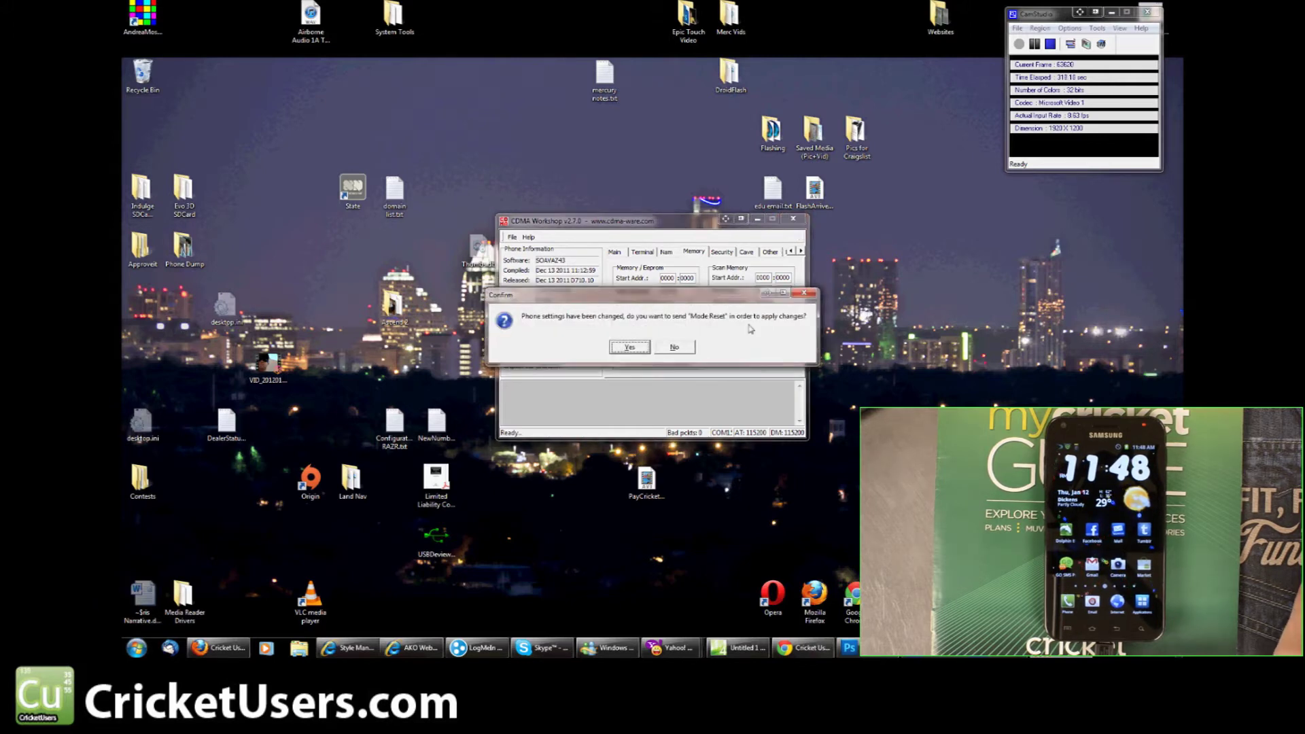
- Decline the Mode Reset and launch QPST Configuration from All Programs > QPST
{"action": "left_click", "coordinate": [675, 348]}
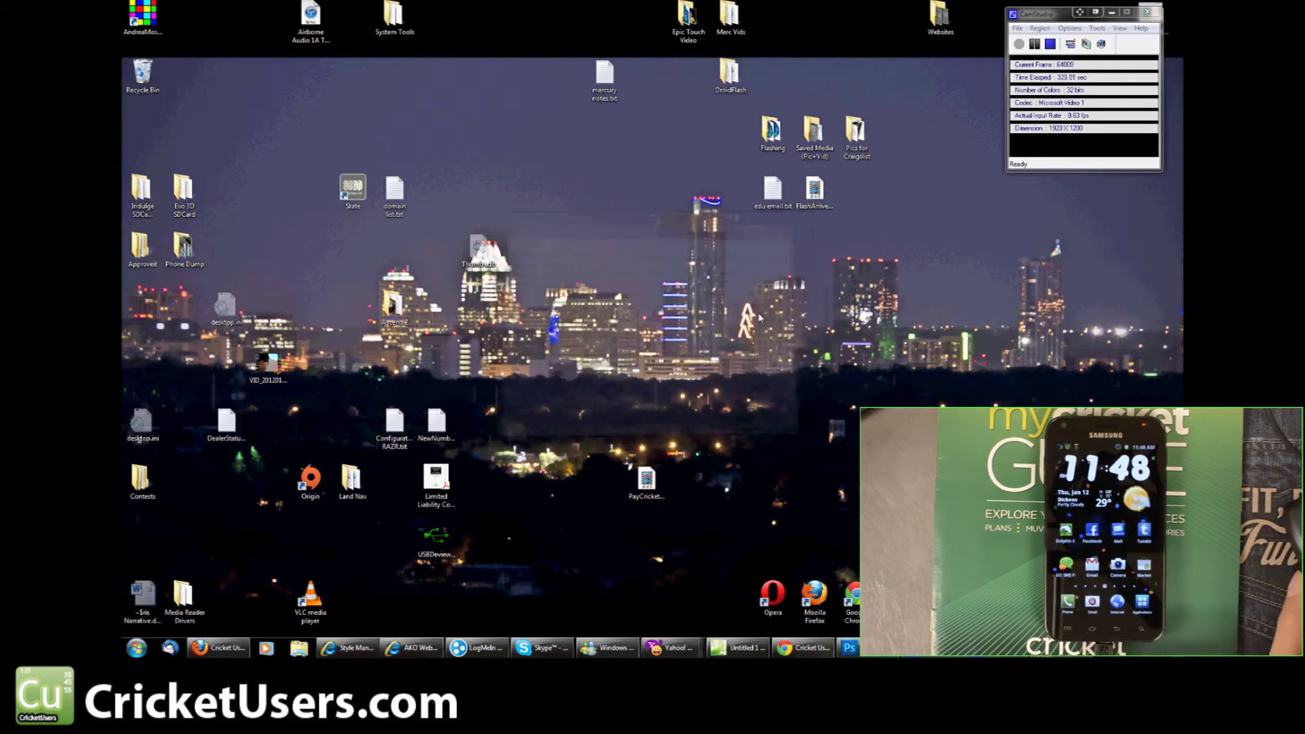
{"action": "left_click", "coordinate": [137, 647]}
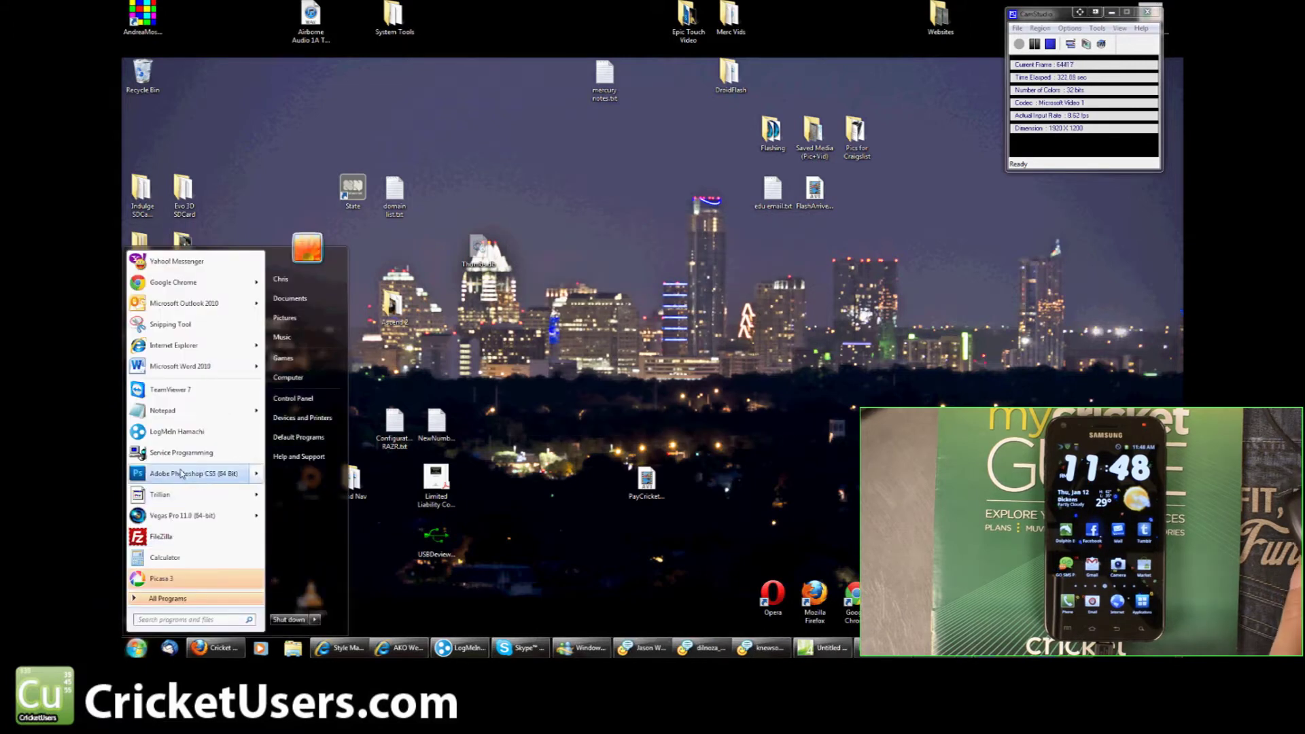
{"action": "left_click", "coordinate": [166, 594]}
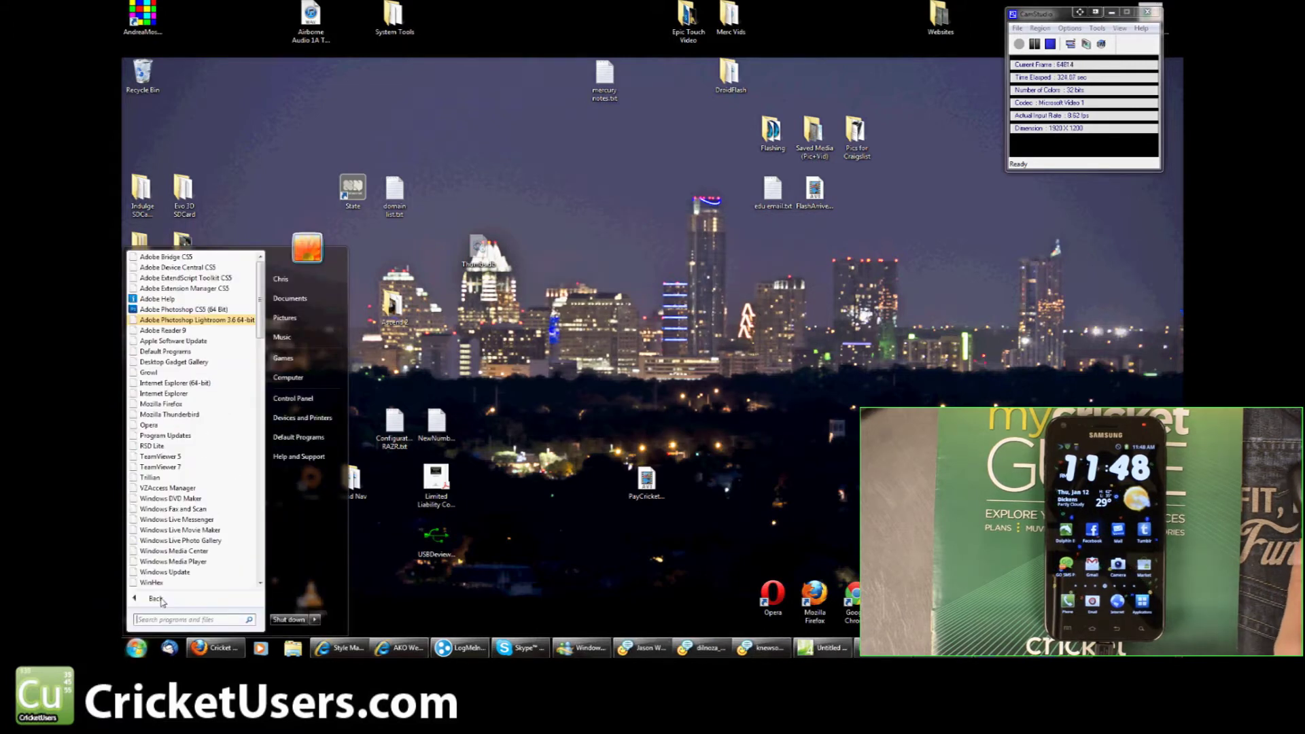
{"action": "left_click_drag", "start_coordinate": [262, 330], "coordinate": [275, 528]}
{"action": "left_click", "coordinate": [208, 507]}
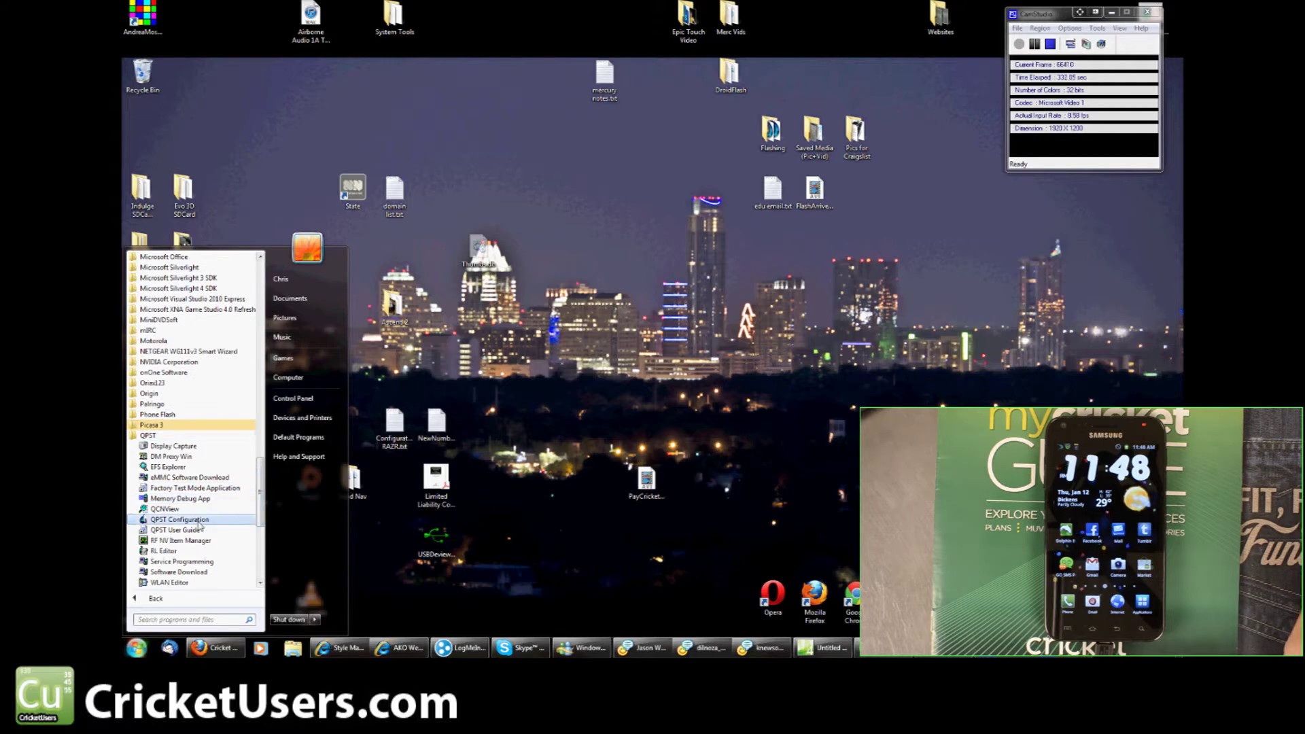
{"action": "left_click", "coordinate": [401, 507]}
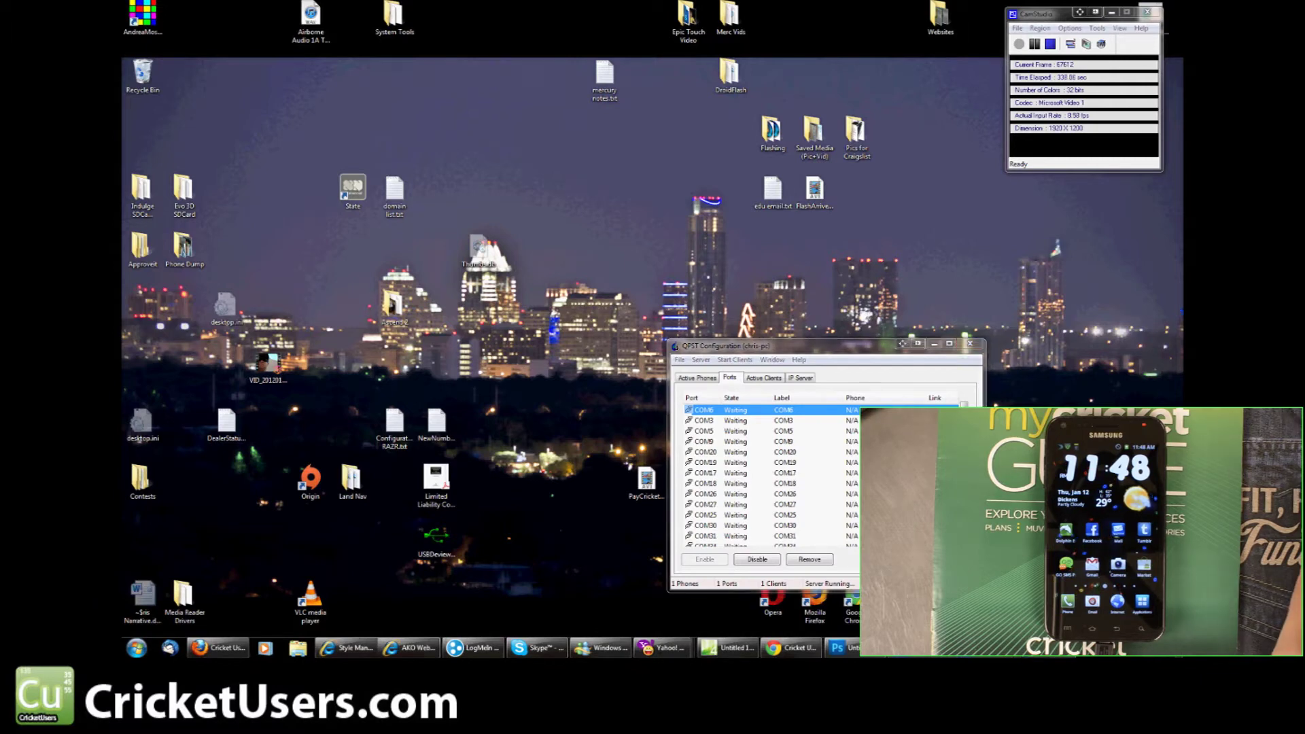
- Add the COM15 phone port to QPST Configuration, showing all ports rather than only diagnostic ones
{"action": "scroll", "coordinate": [768, 475], "scroll_direction": "down", "scroll_amount": 4}
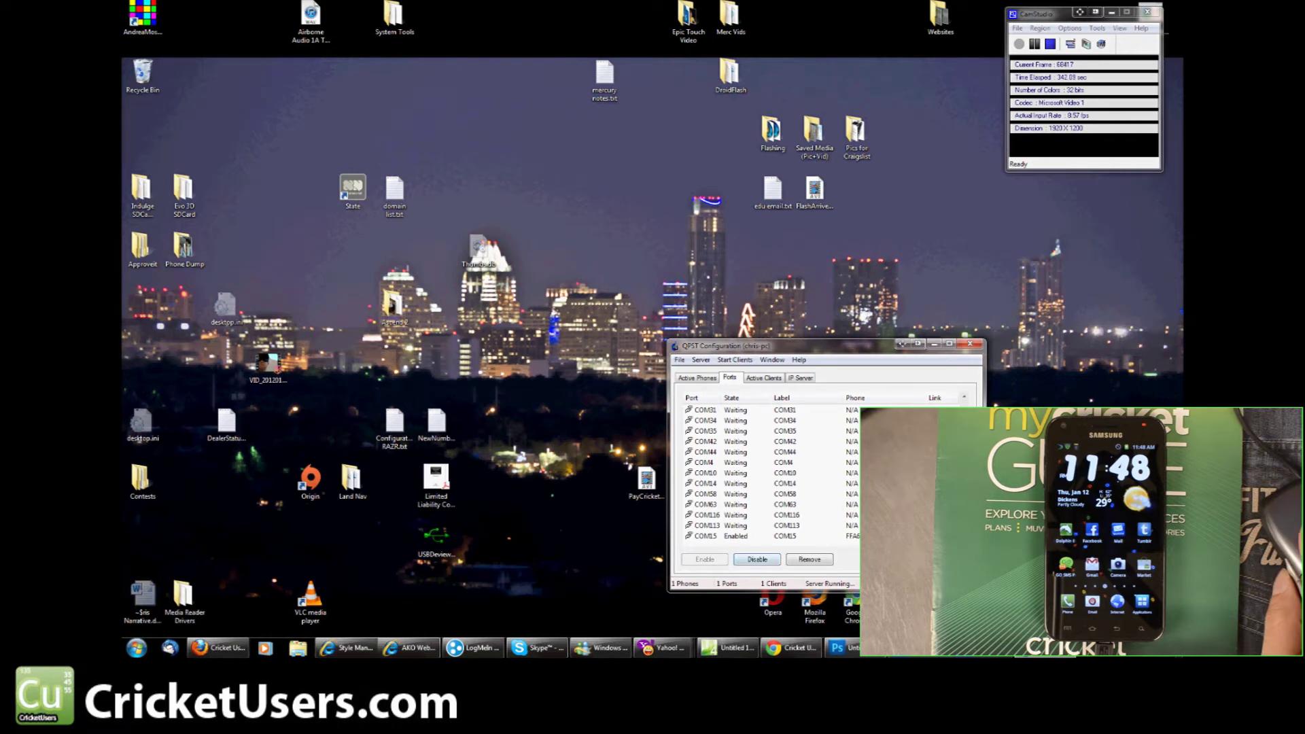
{"action": "left_click", "coordinate": [869, 559]}
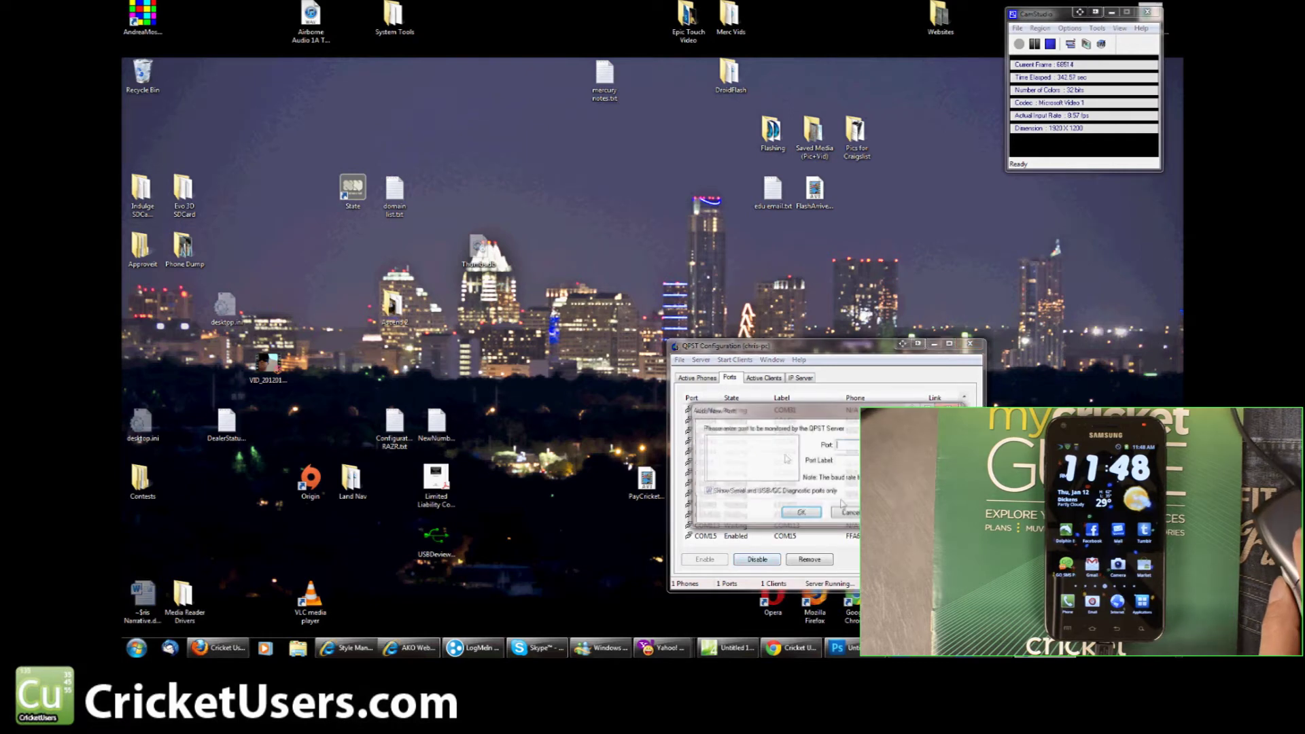
{"action": "left_click", "coordinate": [733, 495]}
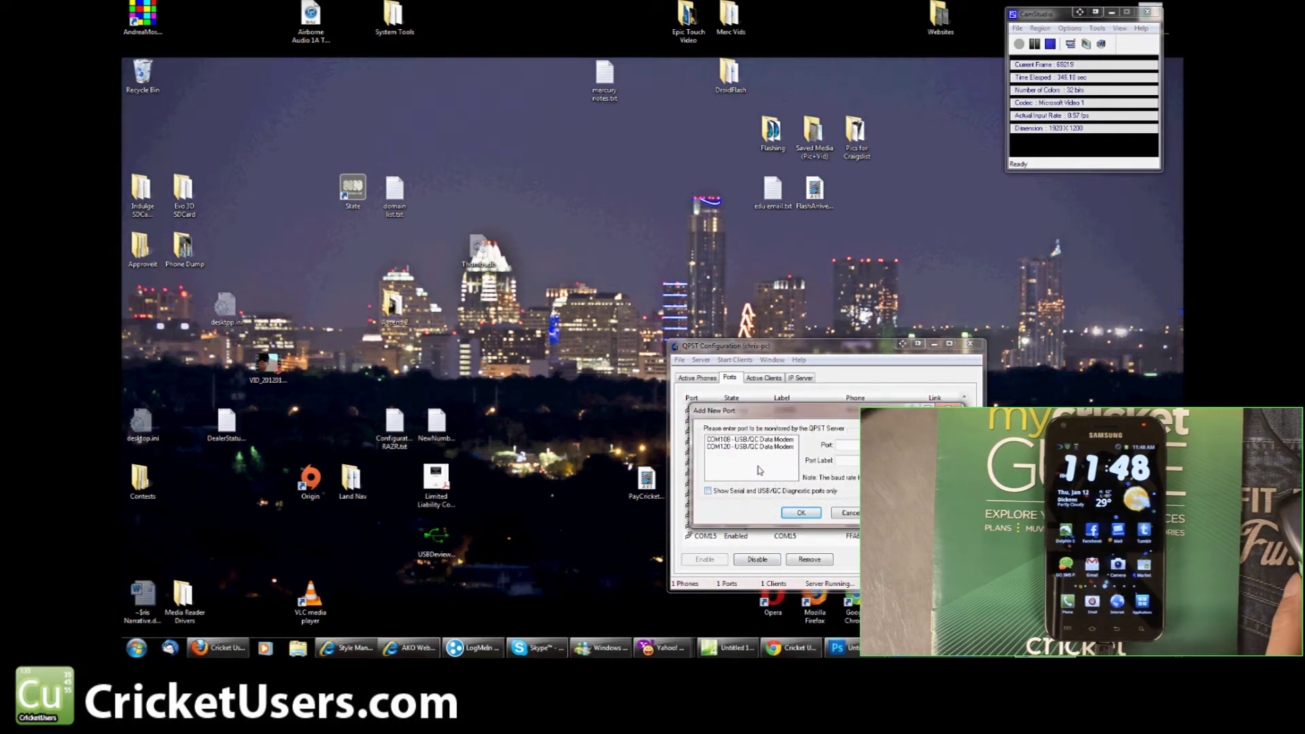
{"action": "left_click", "coordinate": [801, 512]}
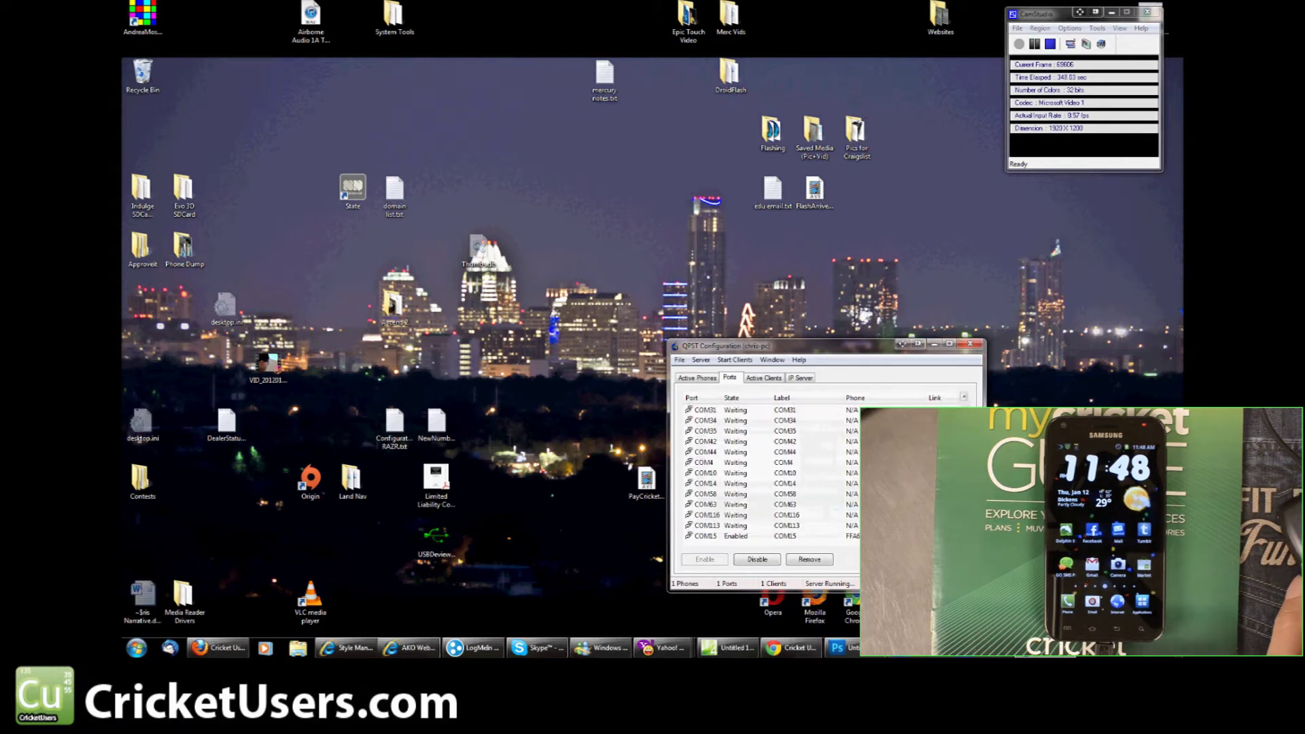
{"action": "left_click", "coordinate": [736, 536]}
- Start Service Programming, connect to the active phone and read its settings using the SPC
{"action": "left_click", "coordinate": [773, 360]}
{"action": "mouse_move", "coordinate": [737, 359]}
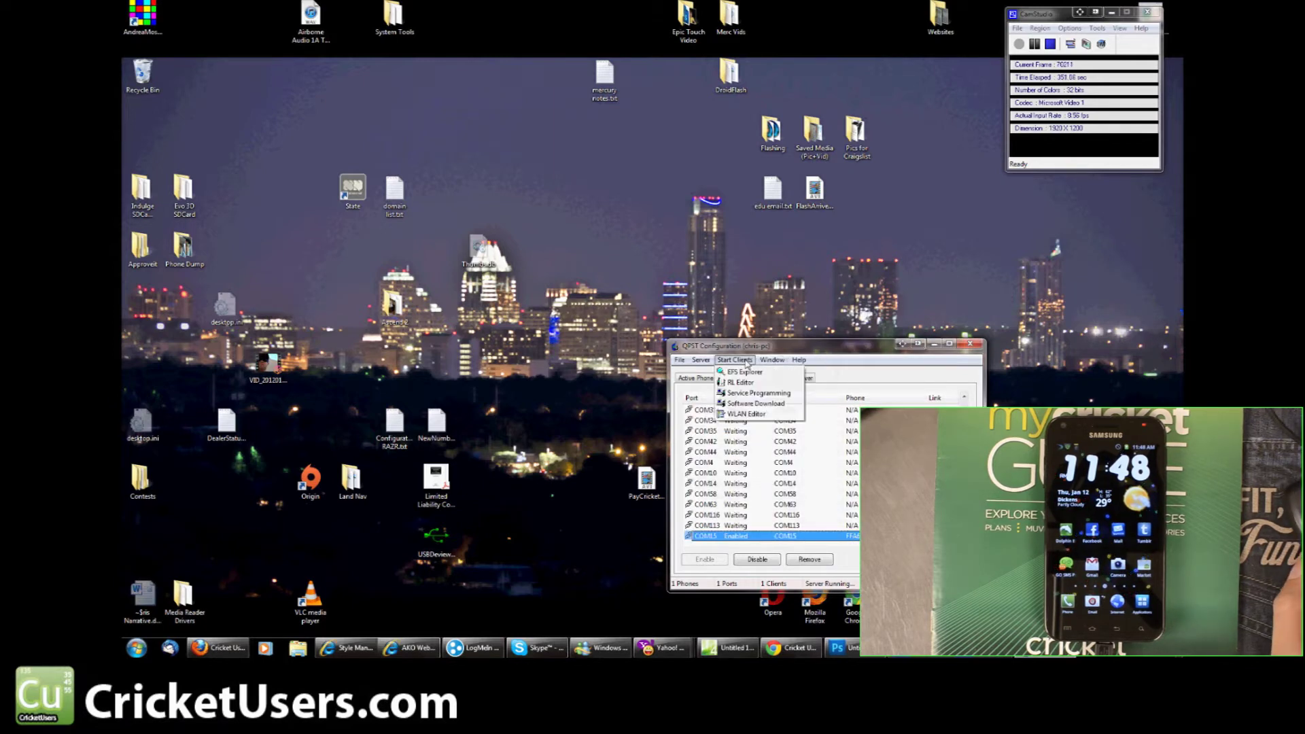
{"action": "left_click", "coordinate": [748, 396]}
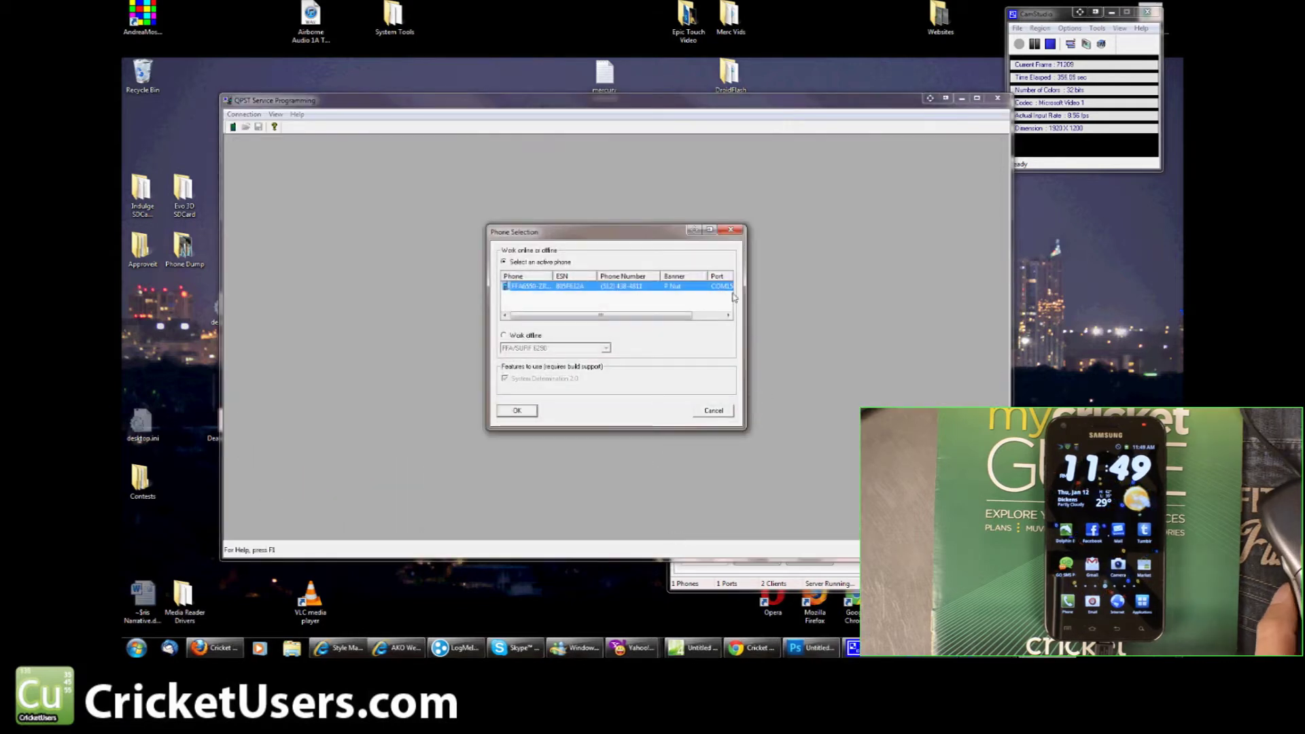
{"action": "left_click", "coordinate": [517, 411]}
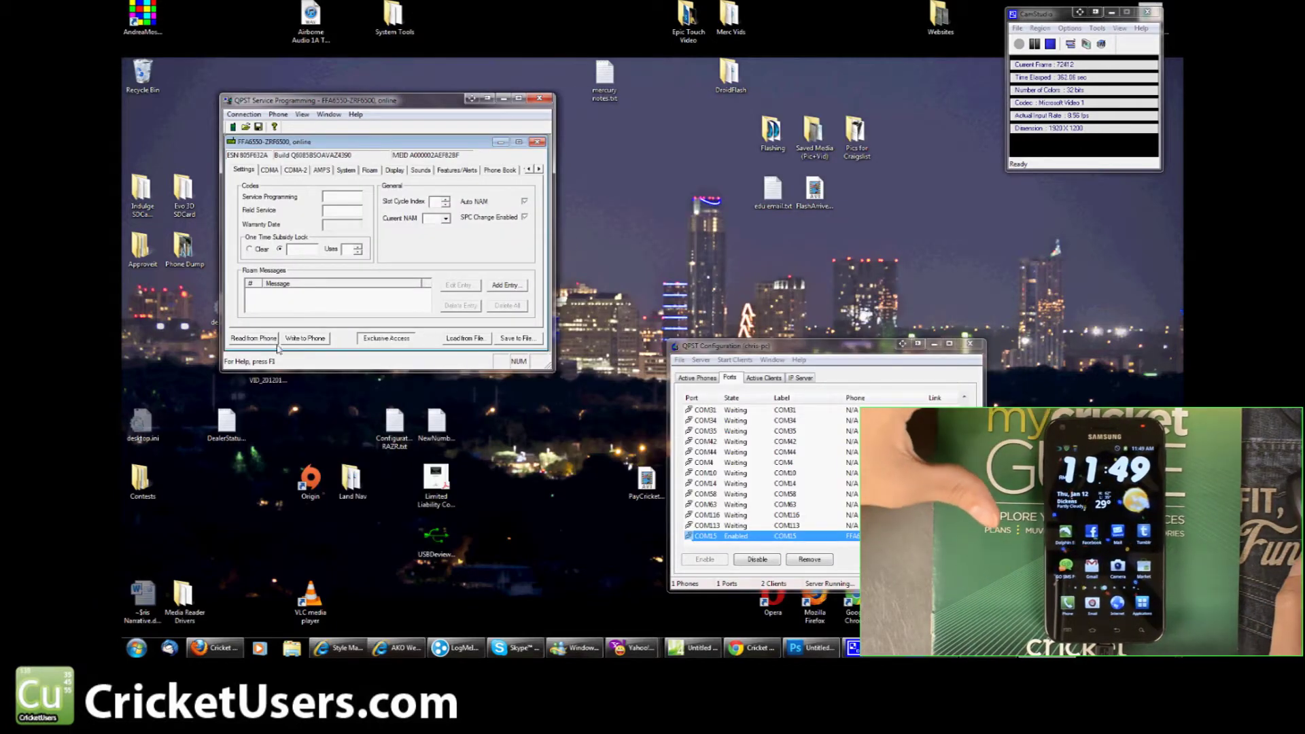
{"action": "left_click", "coordinate": [238, 340]}
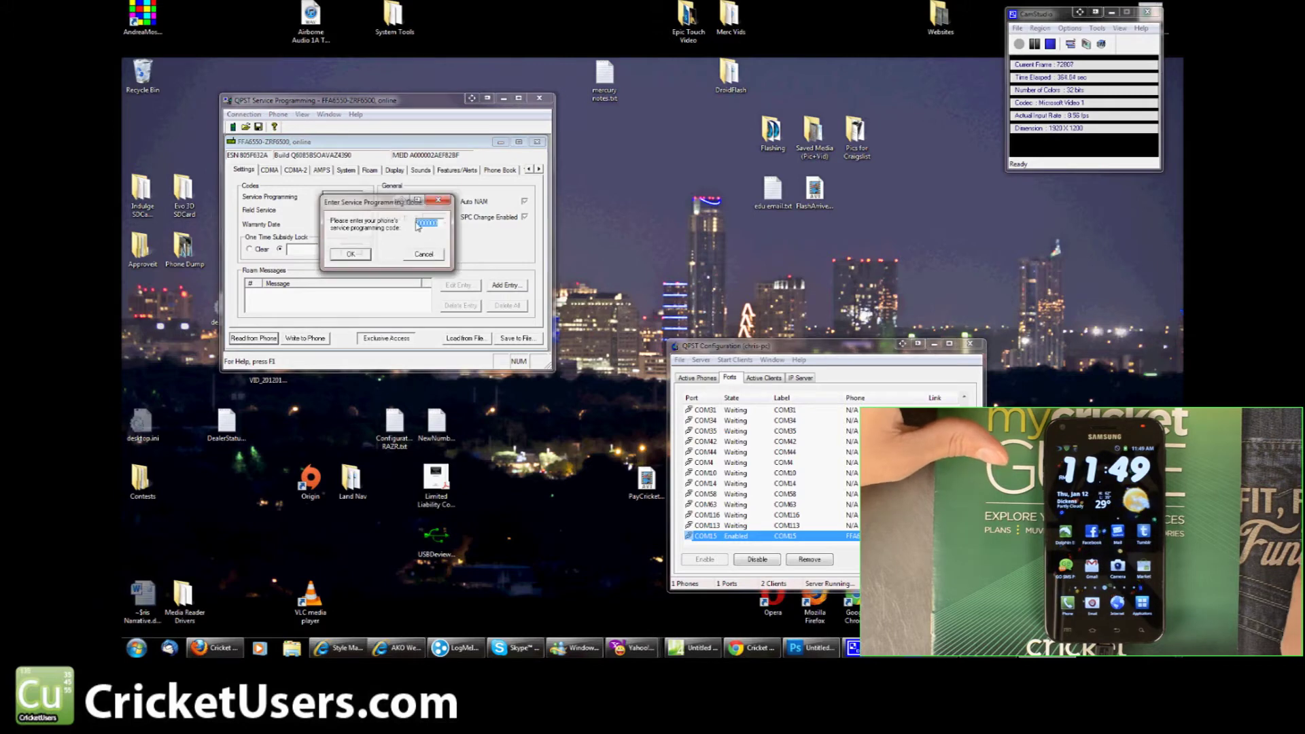
{"action": "left_click", "coordinate": [351, 255]}
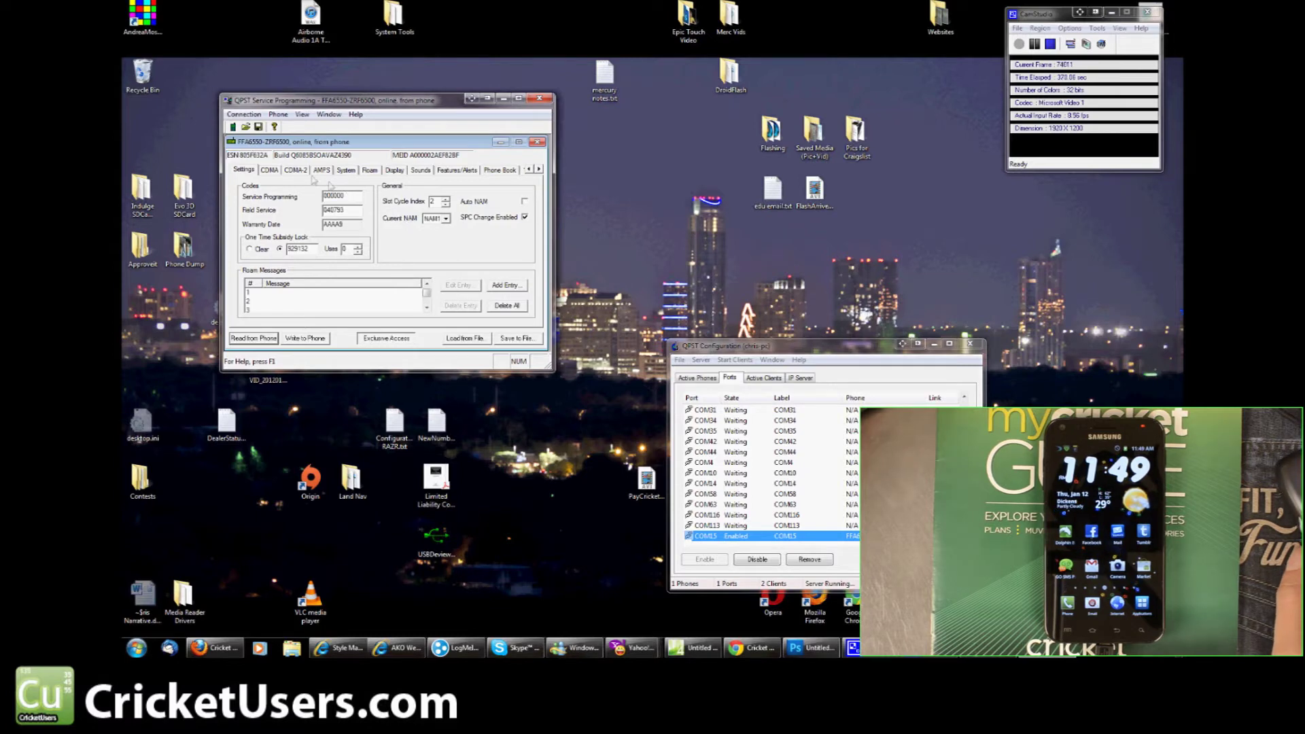
{"action": "left_click", "coordinate": [270, 169]}
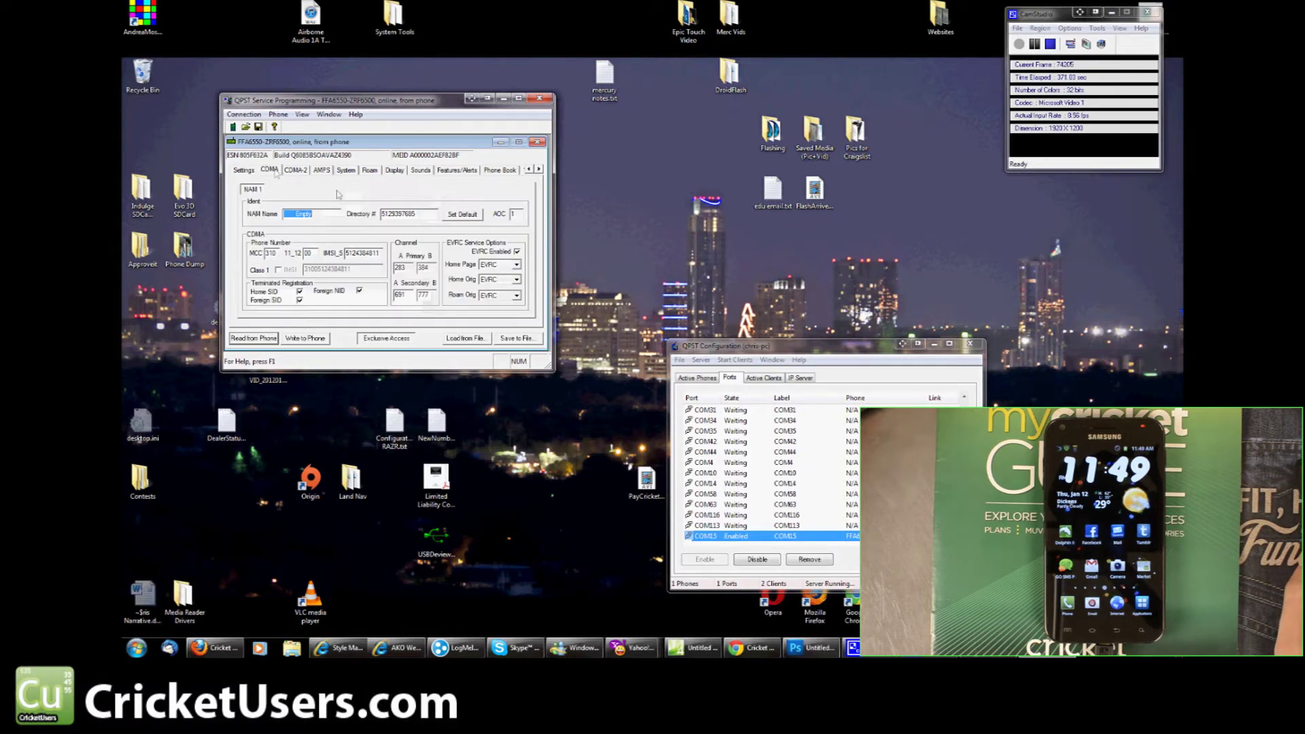
{"action": "double_click", "coordinate": [398, 215]}
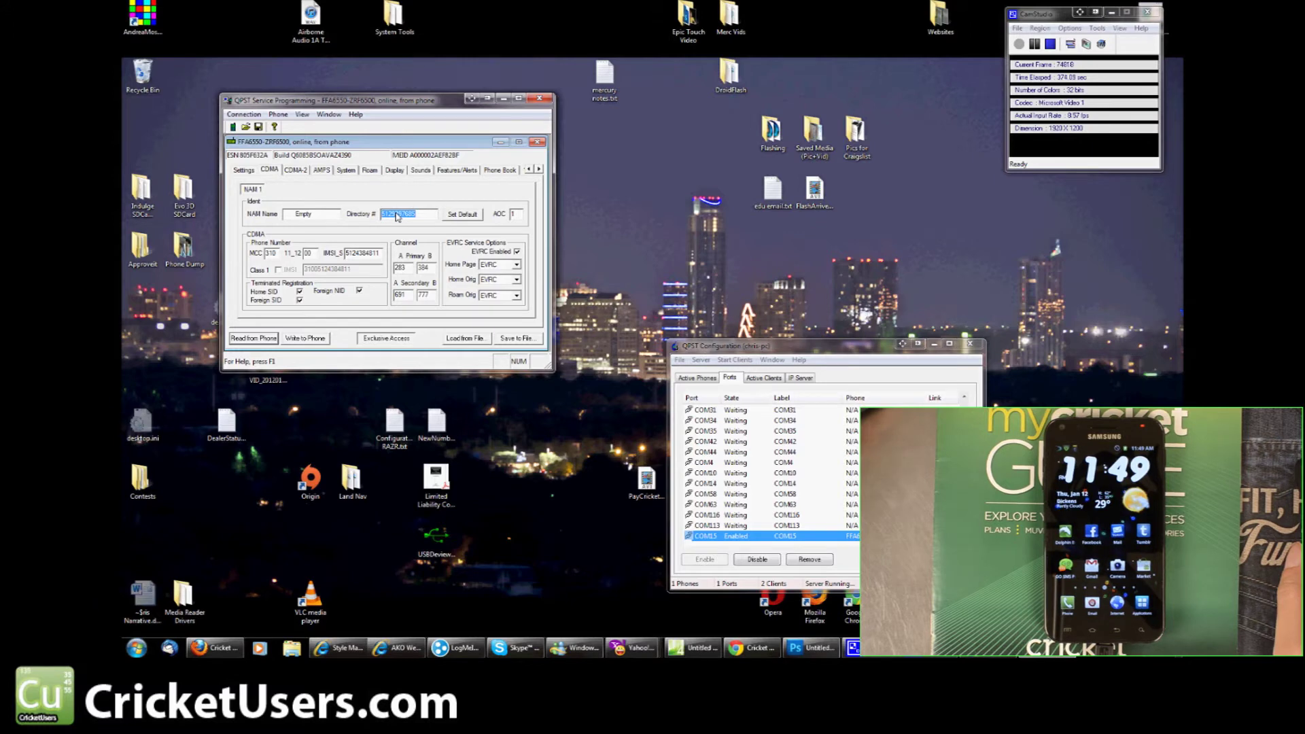
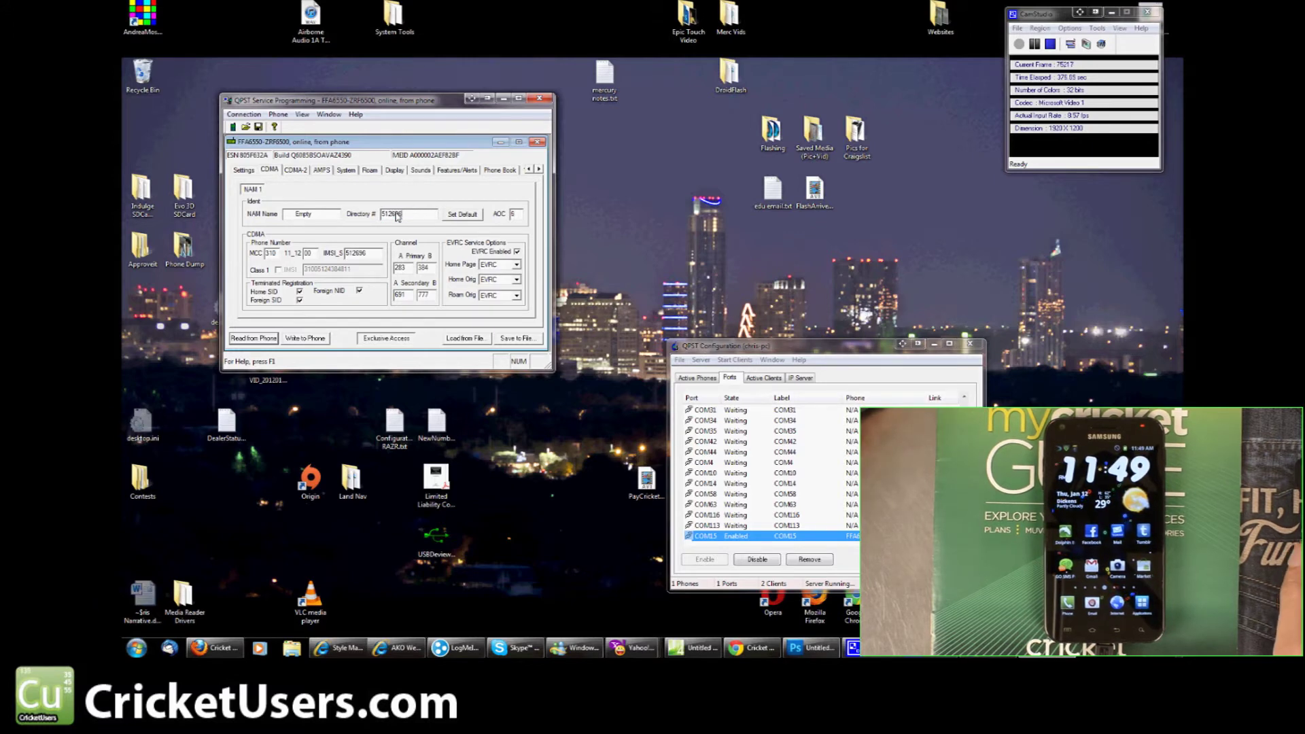
{"action": "double_click", "coordinate": [364, 253]}
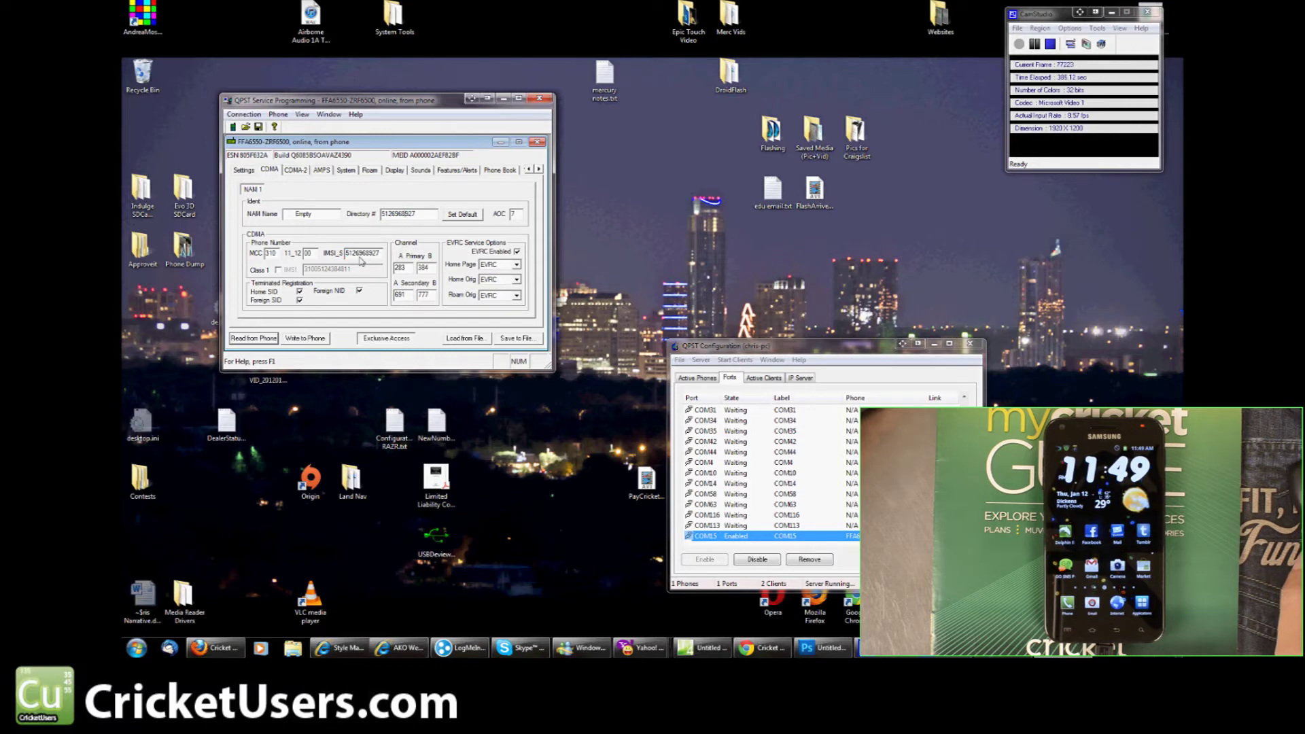
{"action": "double_click", "coordinate": [362, 254]}
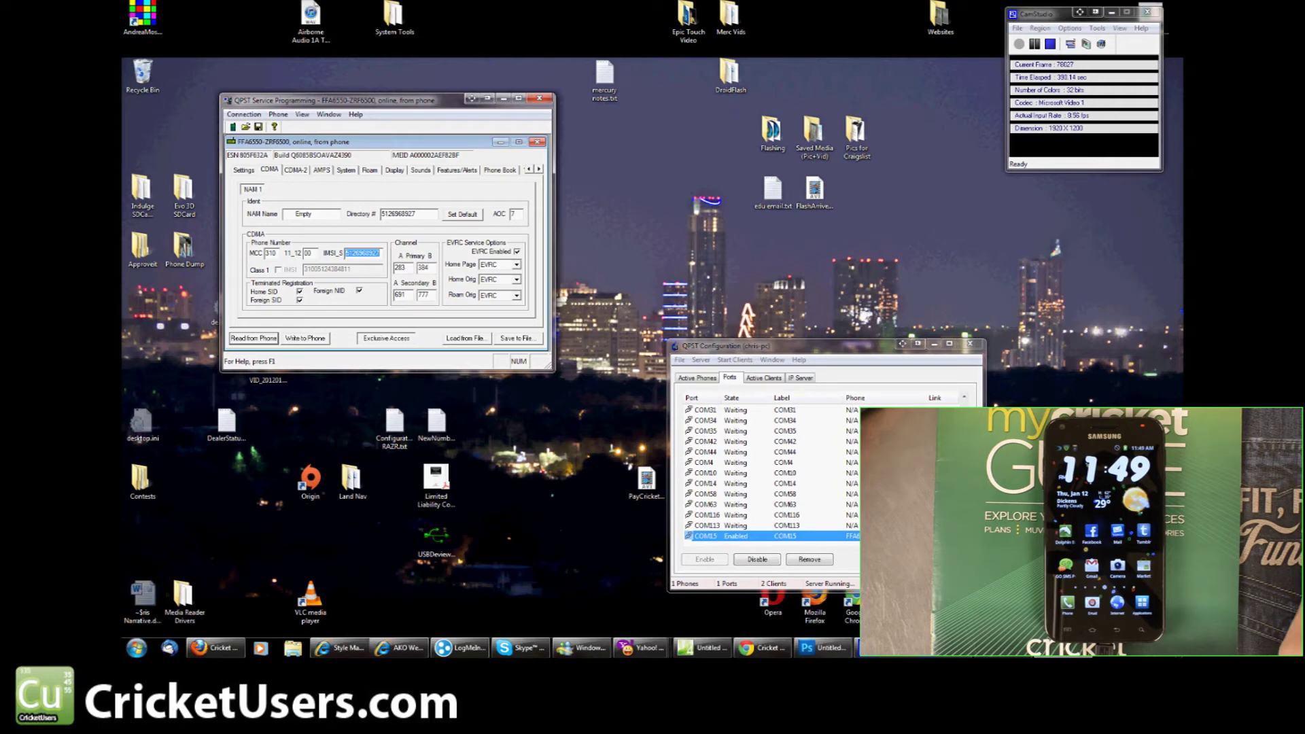
{"action": "key", "text": "alt+Tab"}
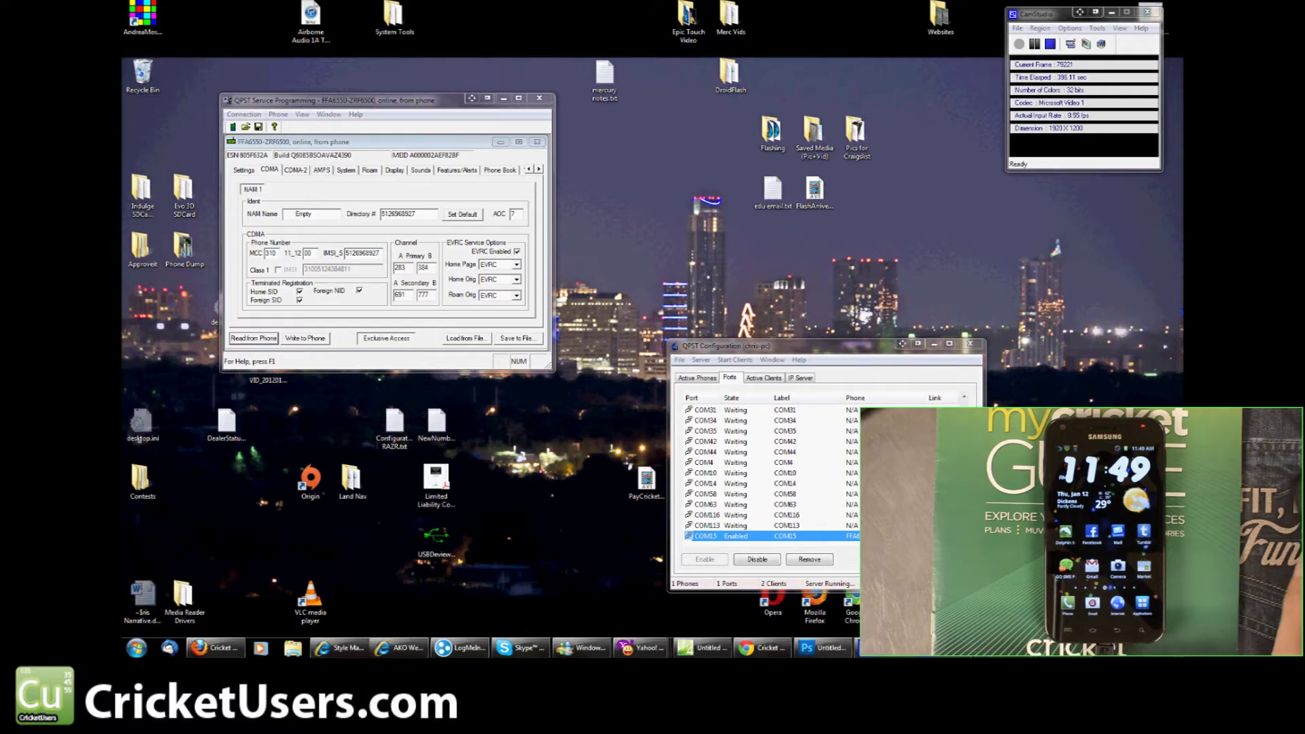
{"action": "left_click", "coordinate": [367, 257]}
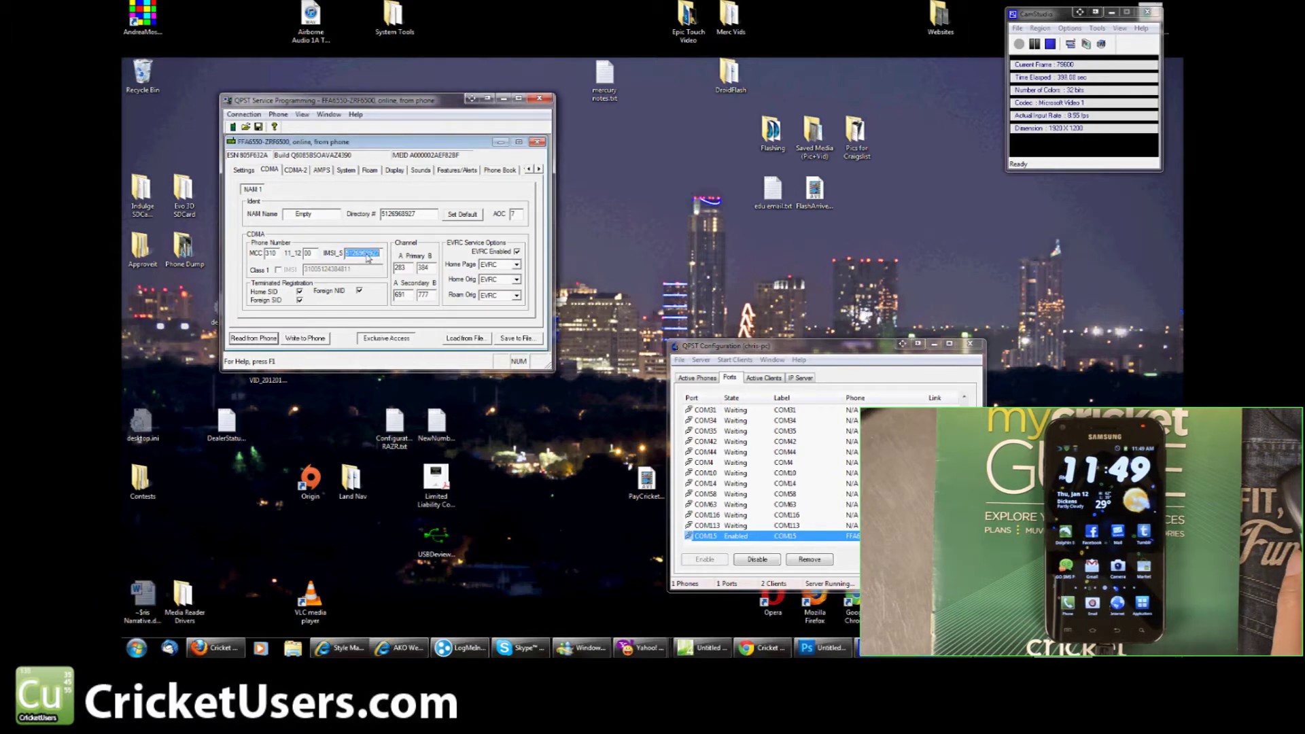
{"action": "double_click", "coordinate": [408, 215]}
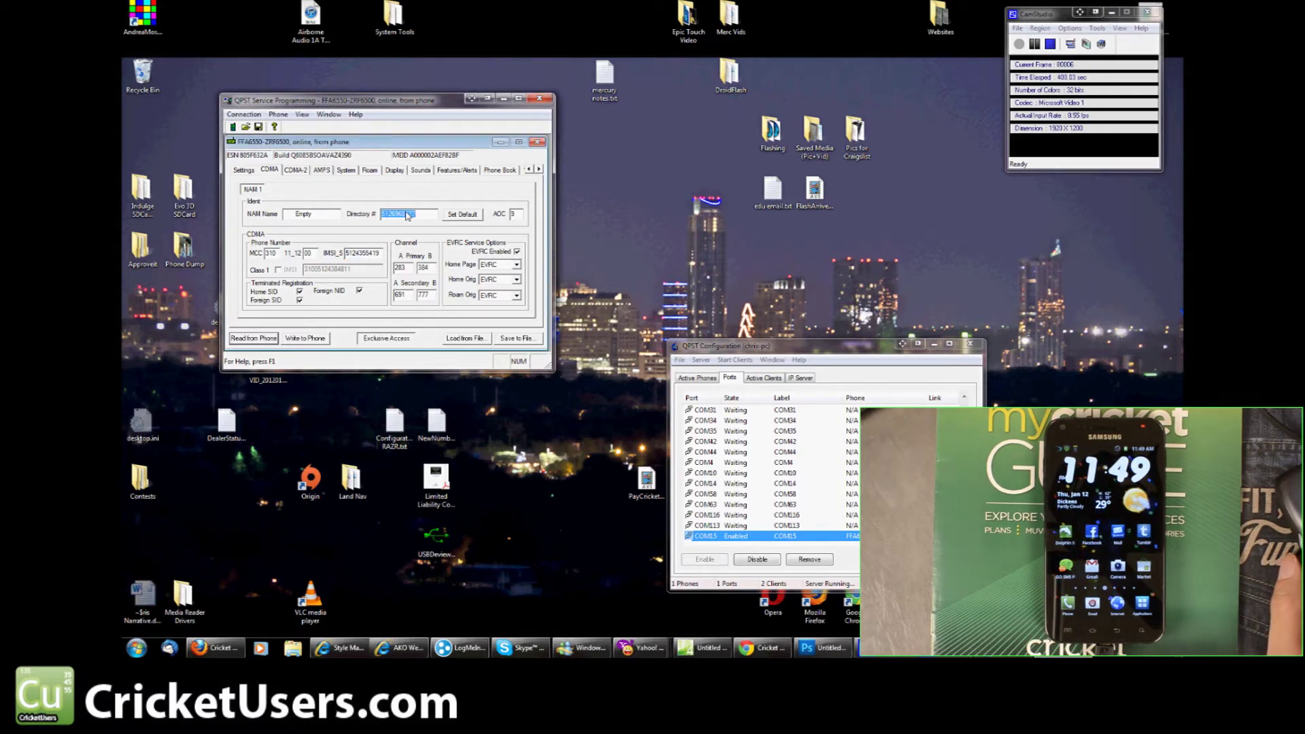
{"action": "left_click", "coordinate": [369, 171]}
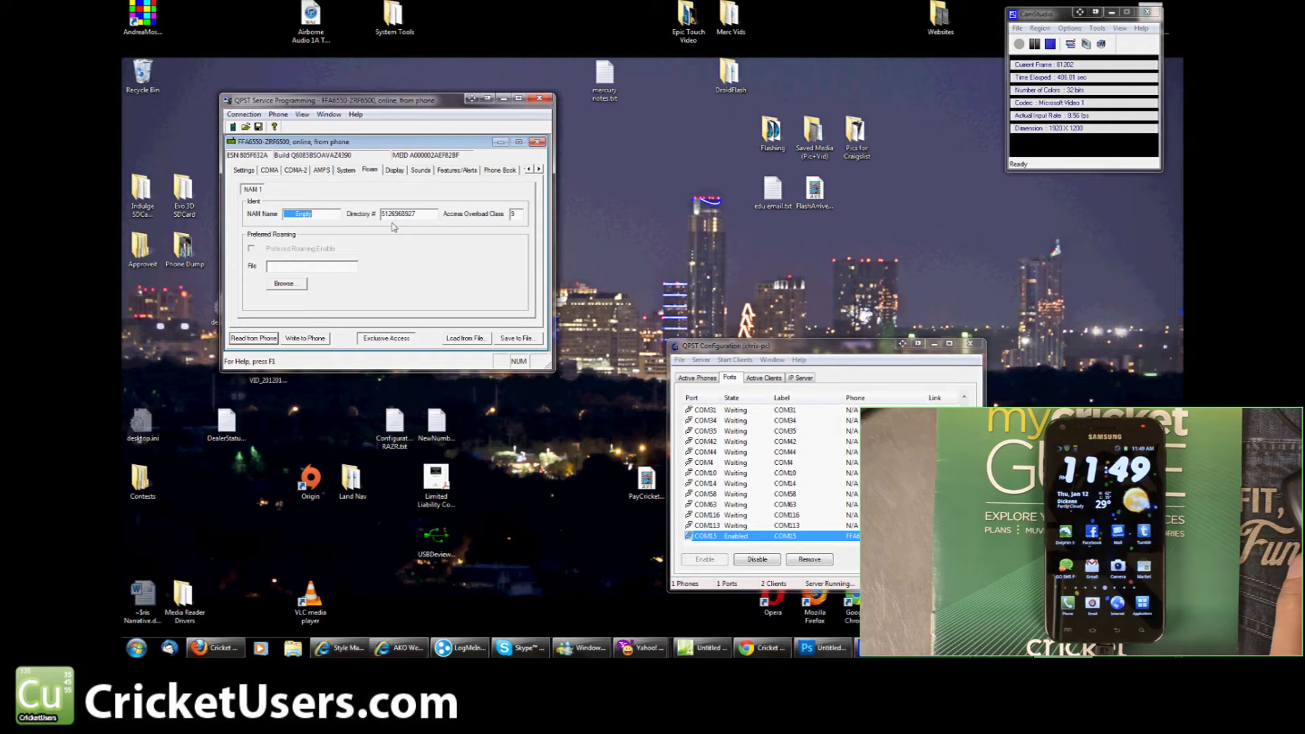
- Load the 45713HybridMyCricketForum.prl roaming list on the Roam page
{"action": "left_click", "coordinate": [291, 285]}
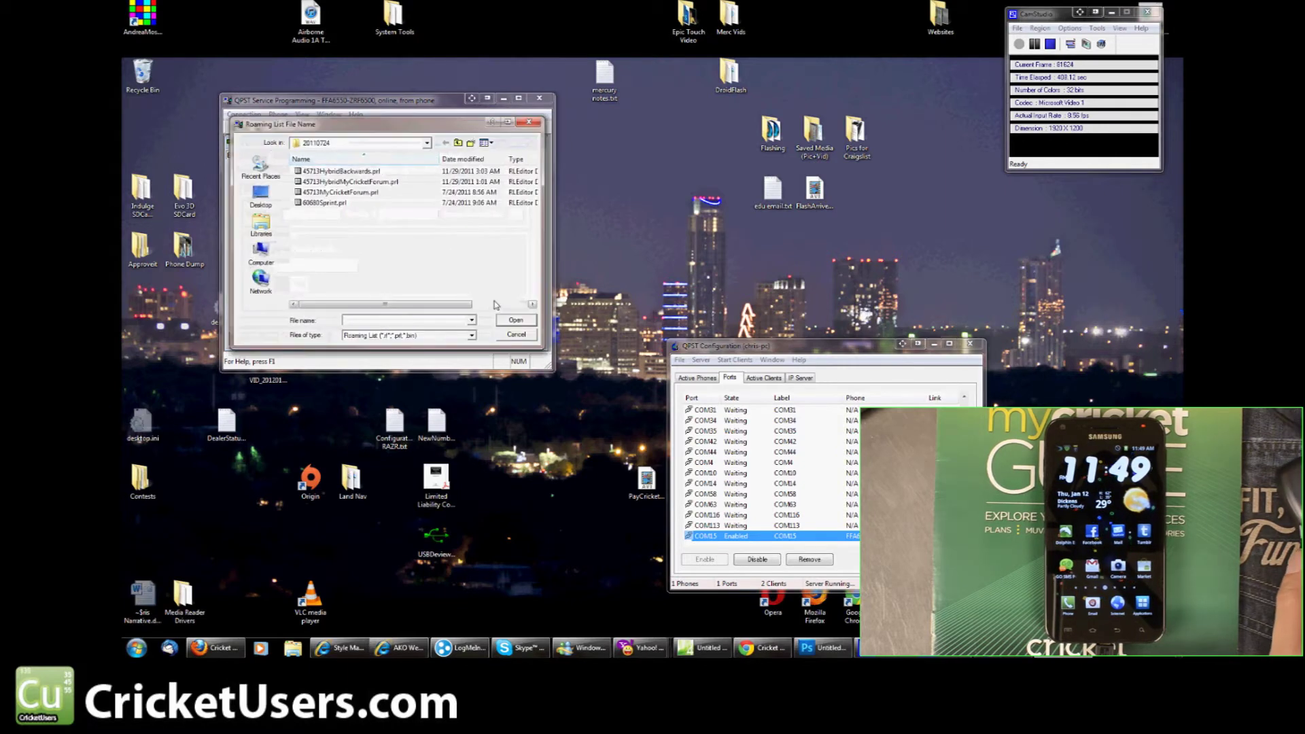
{"action": "left_click", "coordinate": [331, 183]}
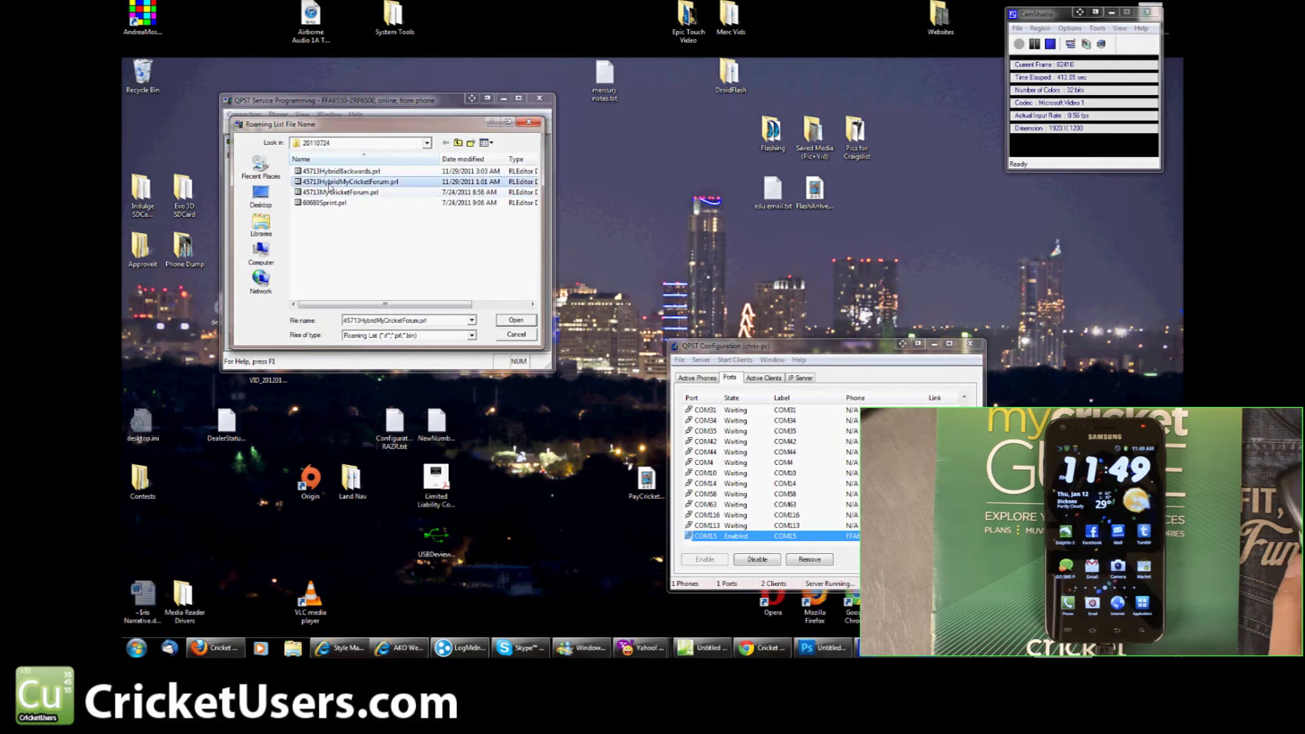
{"action": "double_click", "coordinate": [331, 182]}
{"action": "left_click_drag", "start_coordinate": [313, 266], "coordinate": [408, 277]}
{"action": "left_click", "coordinate": [409, 277]}
- Scroll the settings pages along and open the M.IP page
{"action": "left_click", "coordinate": [539, 169]}
{"action": "left_click", "coordinate": [538, 169]}
{"action": "left_click", "coordinate": [538, 169]}
{"action": "left_click", "coordinate": [538, 169]}
{"action": "left_click", "coordinate": [539, 170]}
{"action": "left_click", "coordinate": [538, 169]}
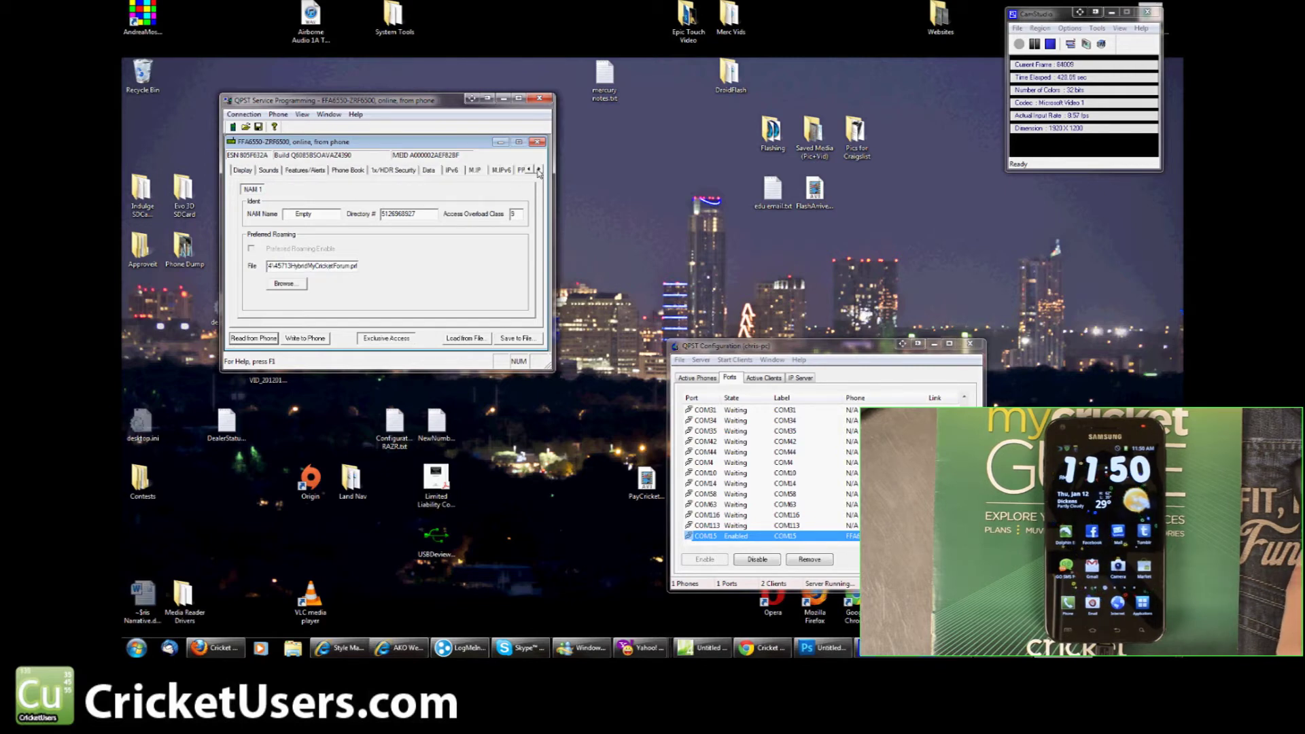
{"action": "left_click", "coordinate": [474, 170]}
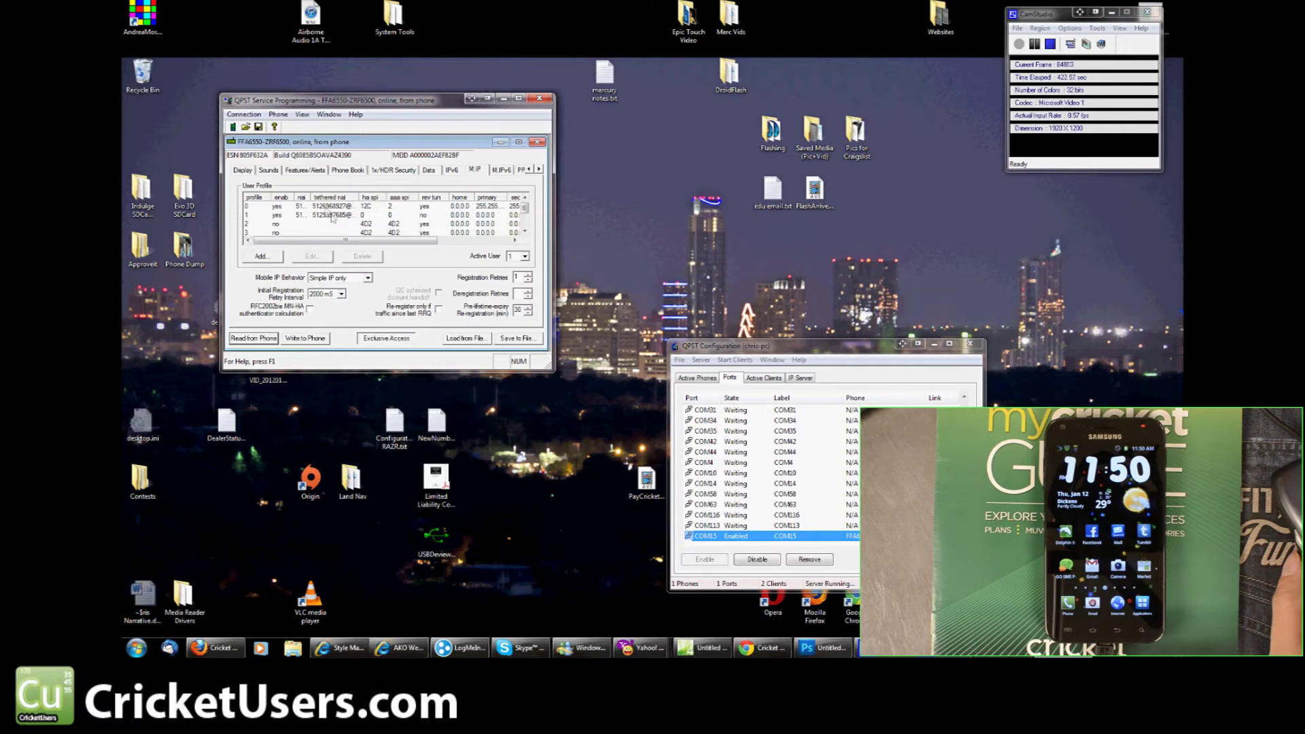
{"action": "left_click", "coordinate": [318, 278]}
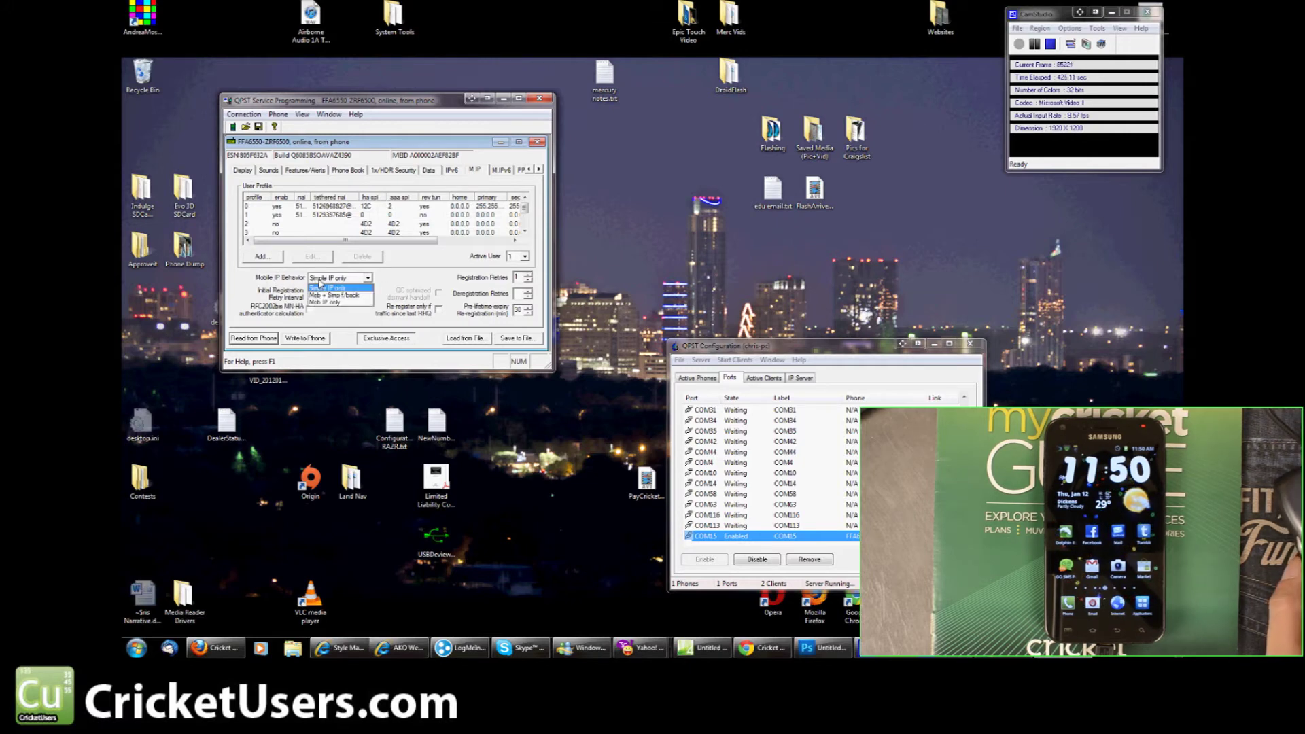
{"action": "left_click", "coordinate": [322, 285]}
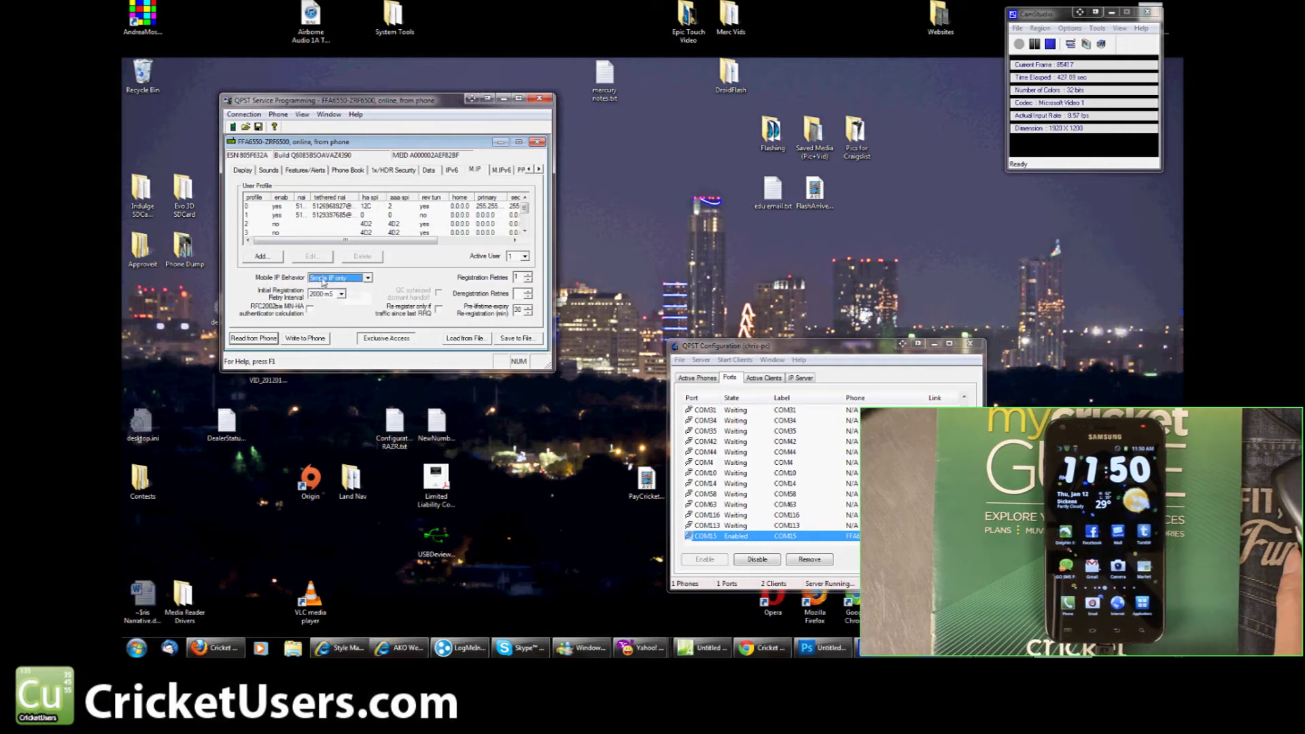
{"action": "double_click", "coordinate": [335, 208]}
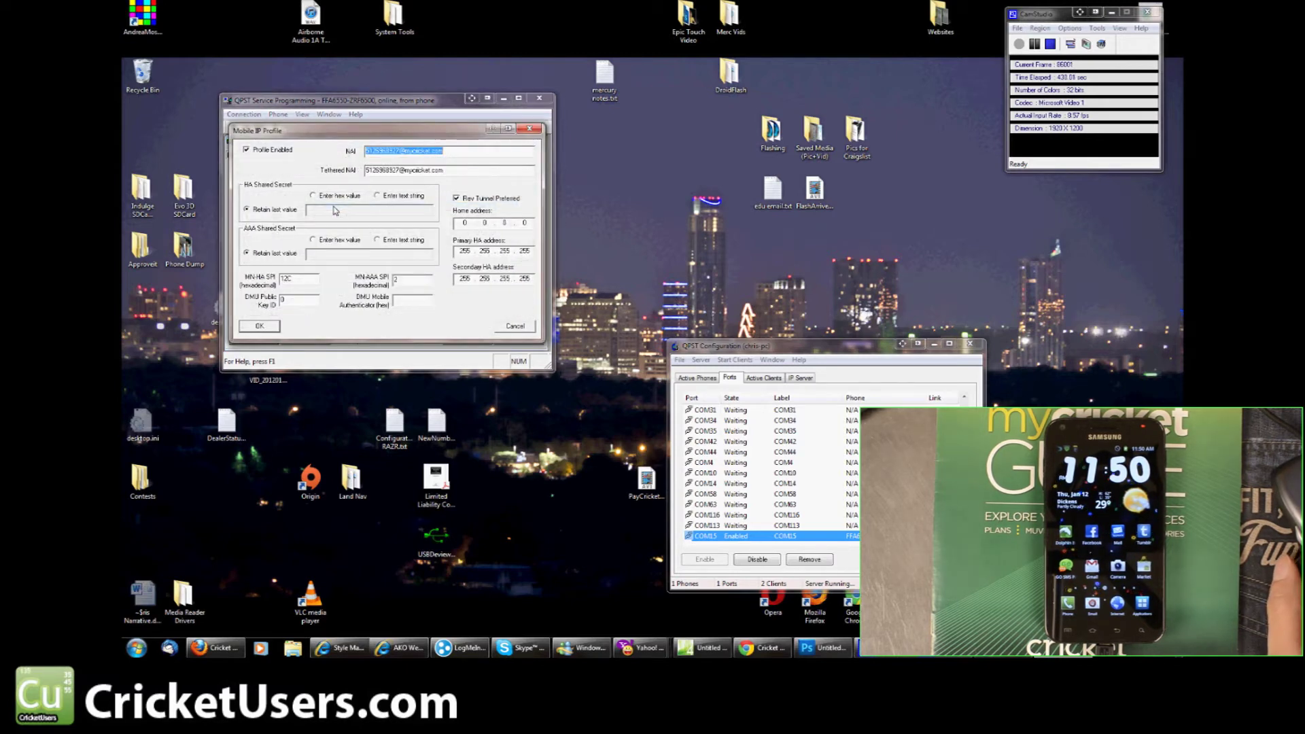
{"action": "key", "text": "End"}
{"action": "key", "text": "BackSpace"}
{"action": "key", "text": "BackSpace"}
{"action": "key", "text": "BackSpace"}
{"action": "key", "text": "BackSpace"}
{"action": "key", "text": "BackSpace"}
{"action": "key", "text": "BackSpace"}
{"action": "key", "text": "BackSpace"}
{"action": "key", "text": "BackSpace"}
{"action": "key", "text": "BackSpace"}
{"action": "key", "text": "BackSpace"}
{"action": "key", "text": "BackSpace"}
{"action": "key", "text": "BackSpace"}
{"action": "key", "text": "BackSpace"}
{"action": "key", "text": "BackSpace"}
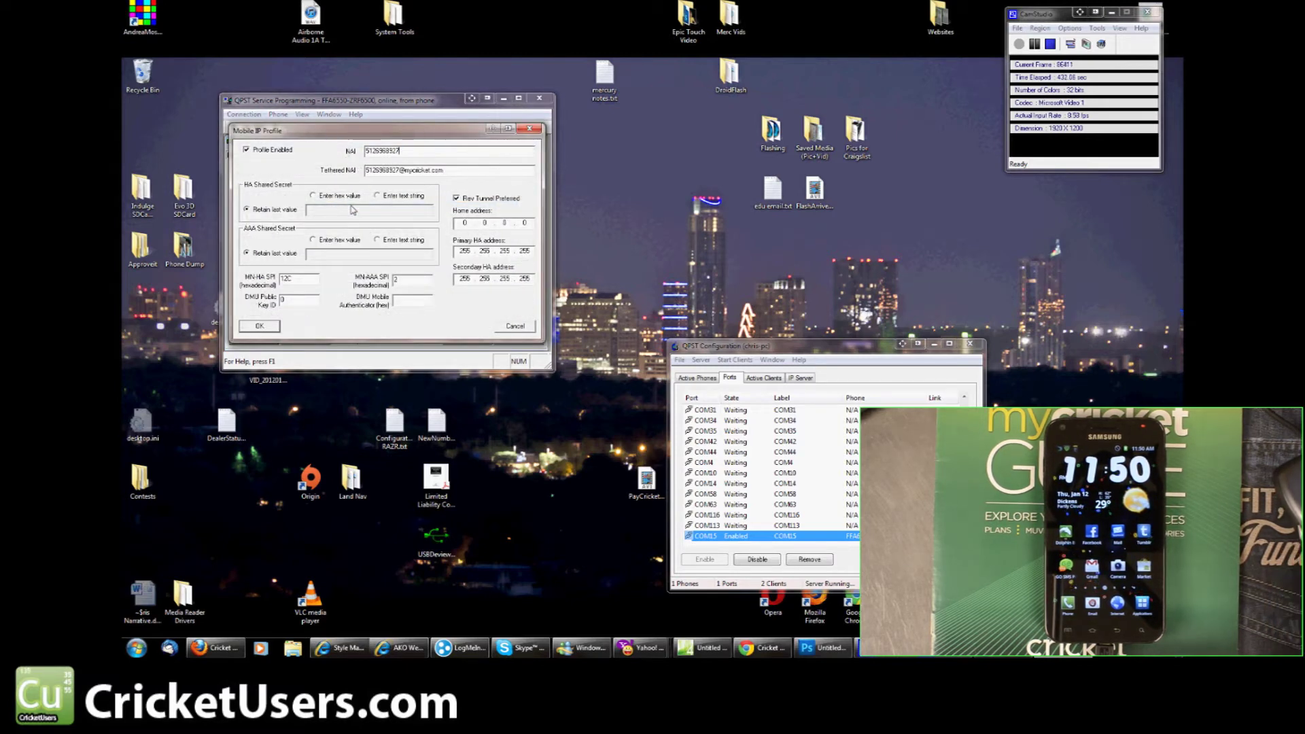
{"action": "type", "text": "@"}
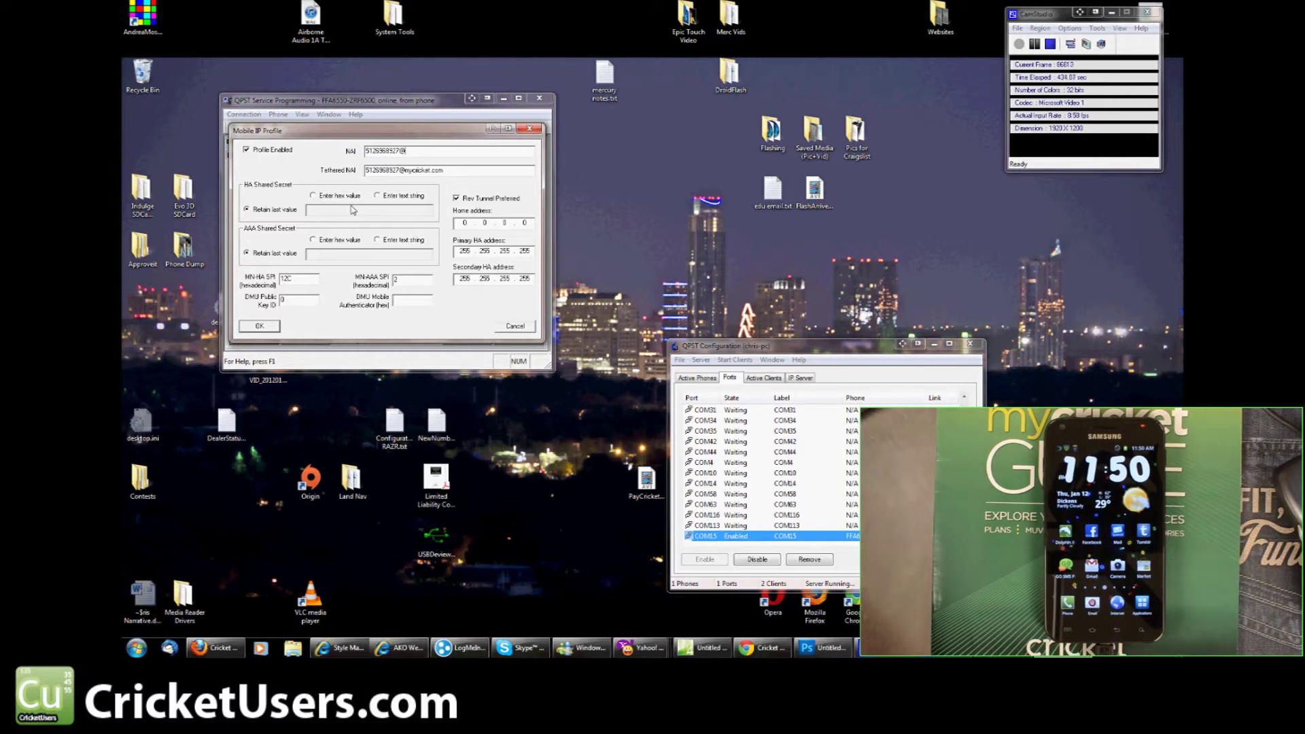
{"action": "type", "text": "mycricket.com"}
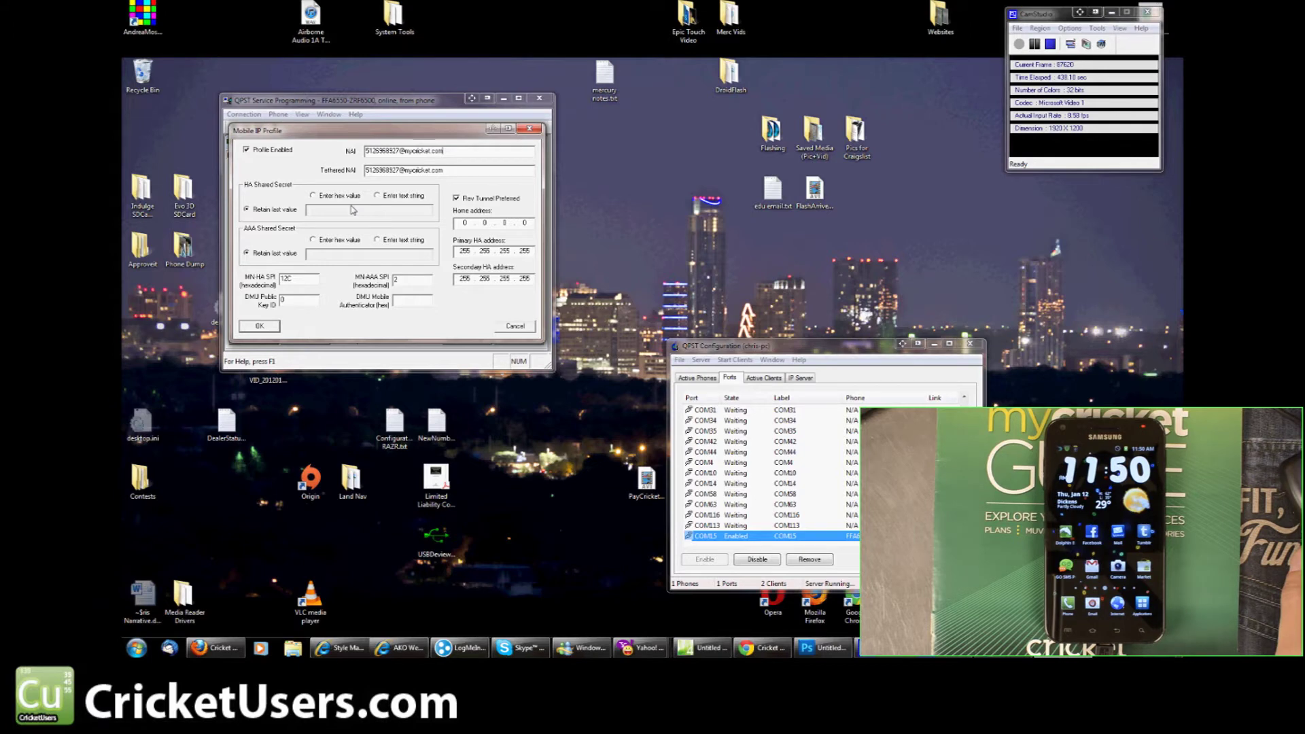
{"action": "left_click_drag", "start_coordinate": [465, 158], "coordinate": [256, 152]}
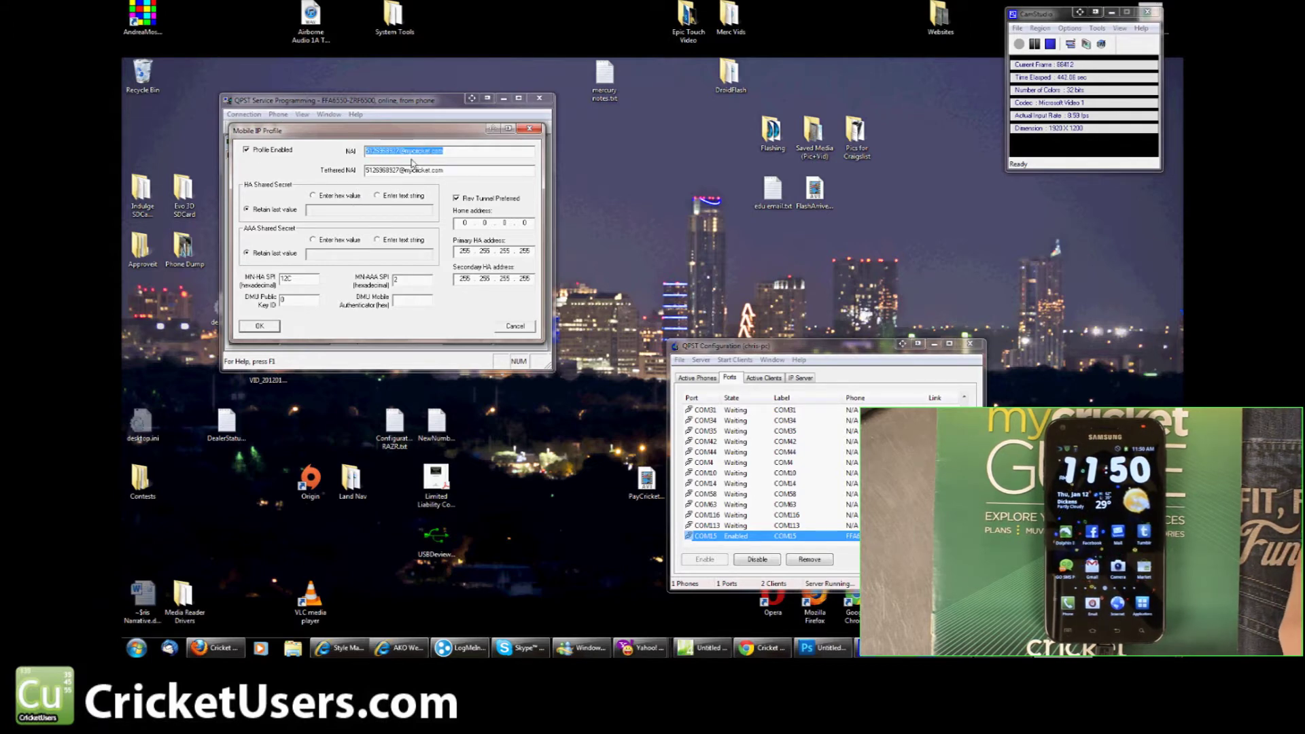
- Give profile 0 text-string HA and AAA shared secrets and save the profile
{"action": "left_click", "coordinate": [394, 198]}
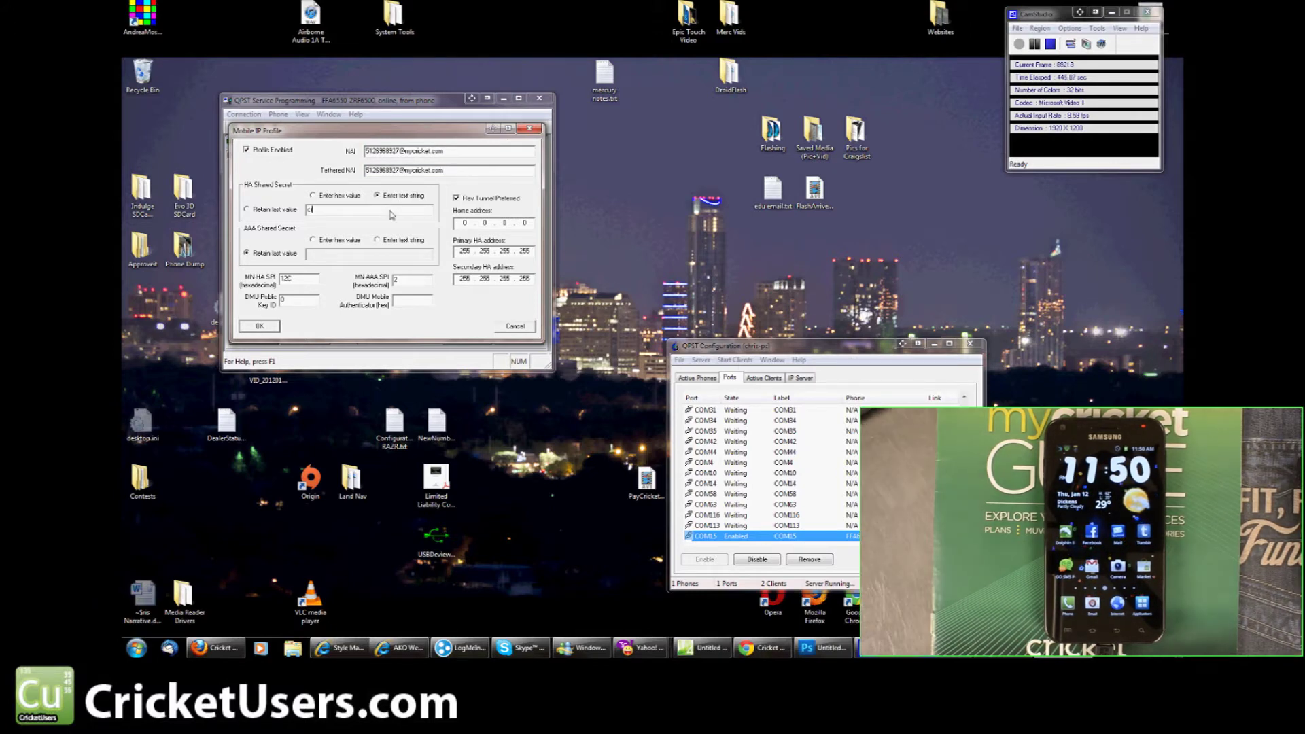
{"action": "left_click", "coordinate": [388, 239]}
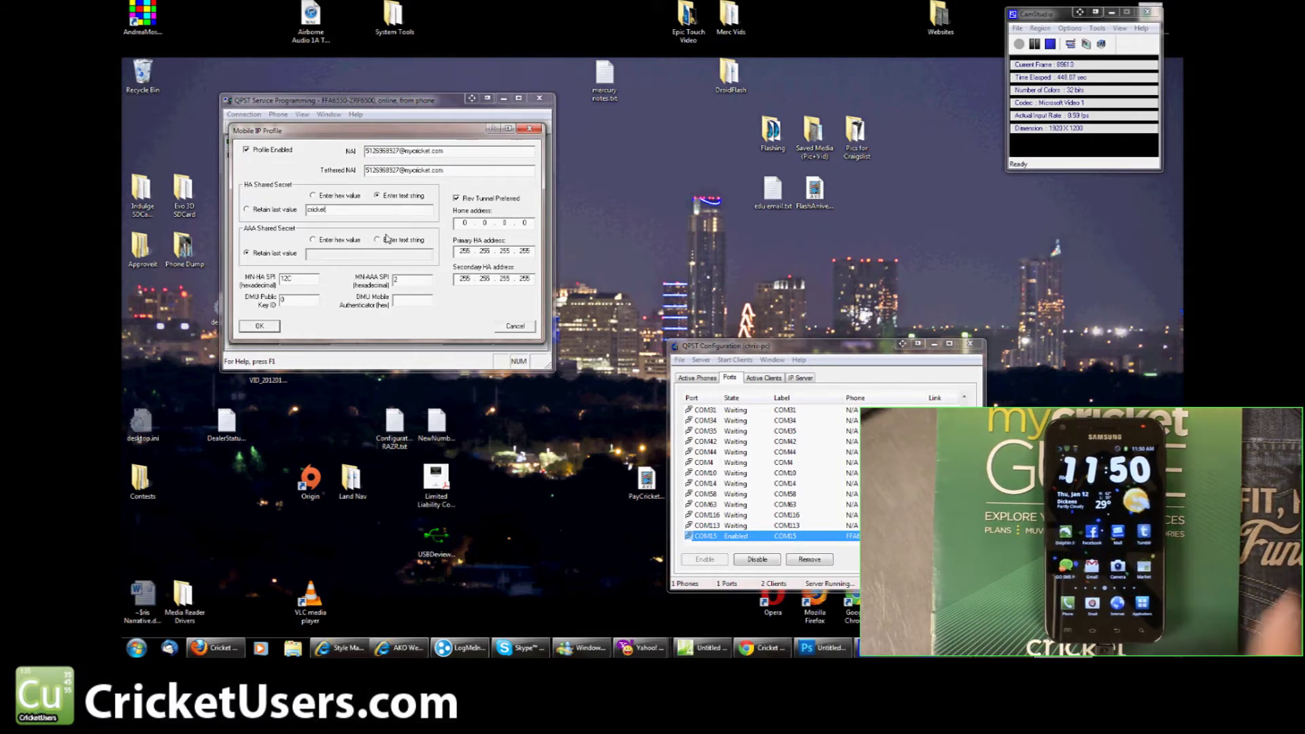
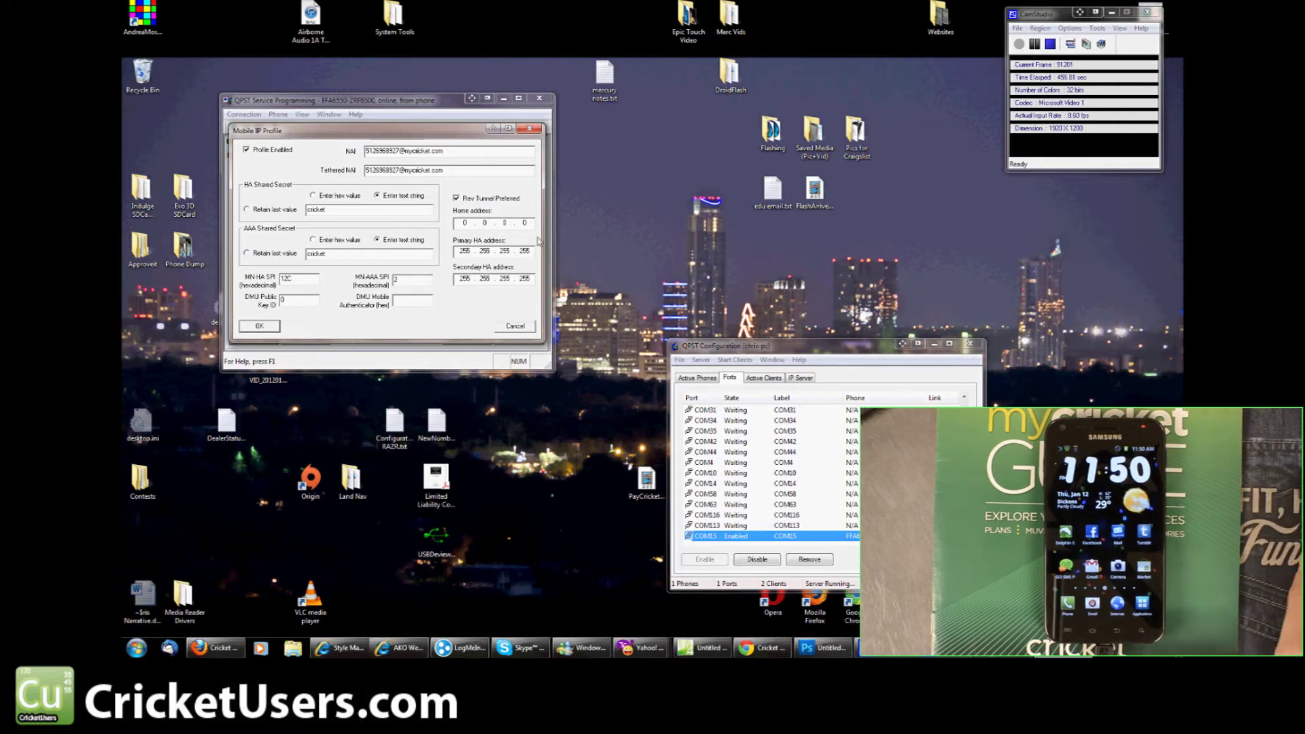
{"action": "left_click", "coordinate": [263, 330]}
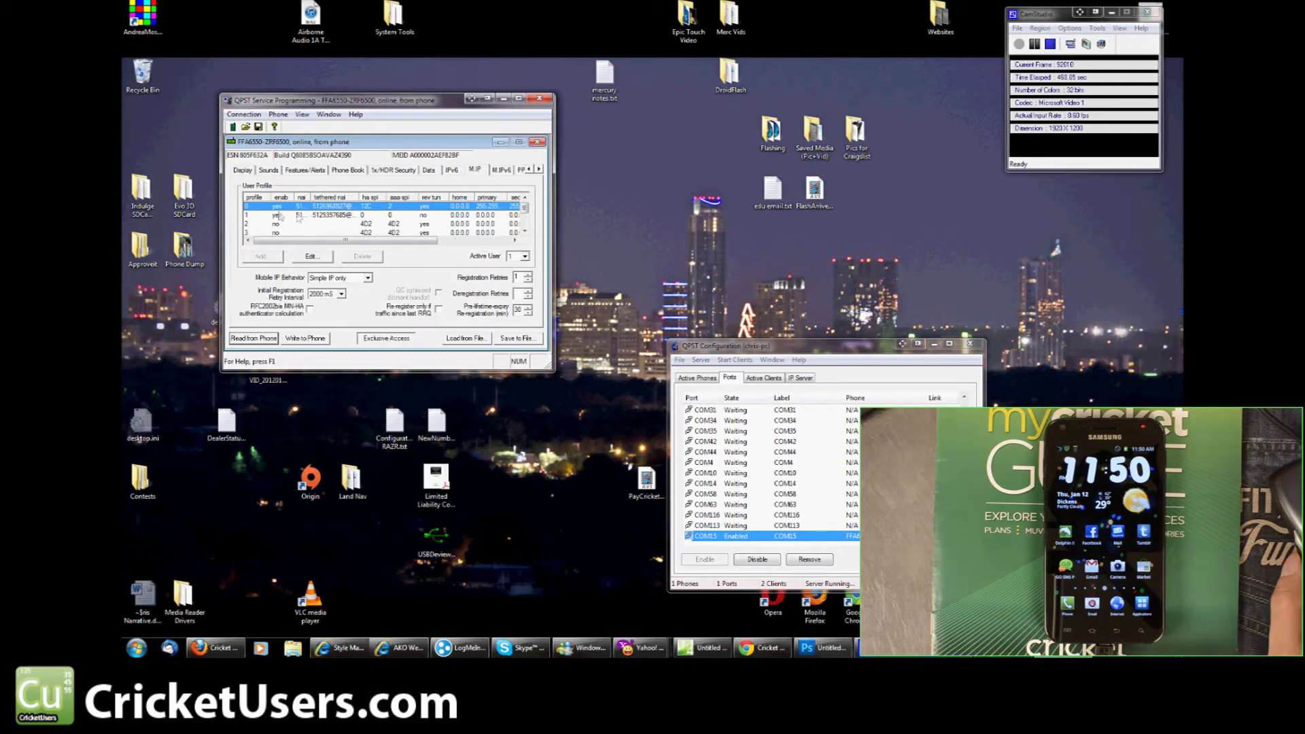
- Paste this phone's NAI into profile 1's NAI and Tethered NAI, add text HA/AAA secrets, and save
{"action": "double_click", "coordinate": [277, 215]}
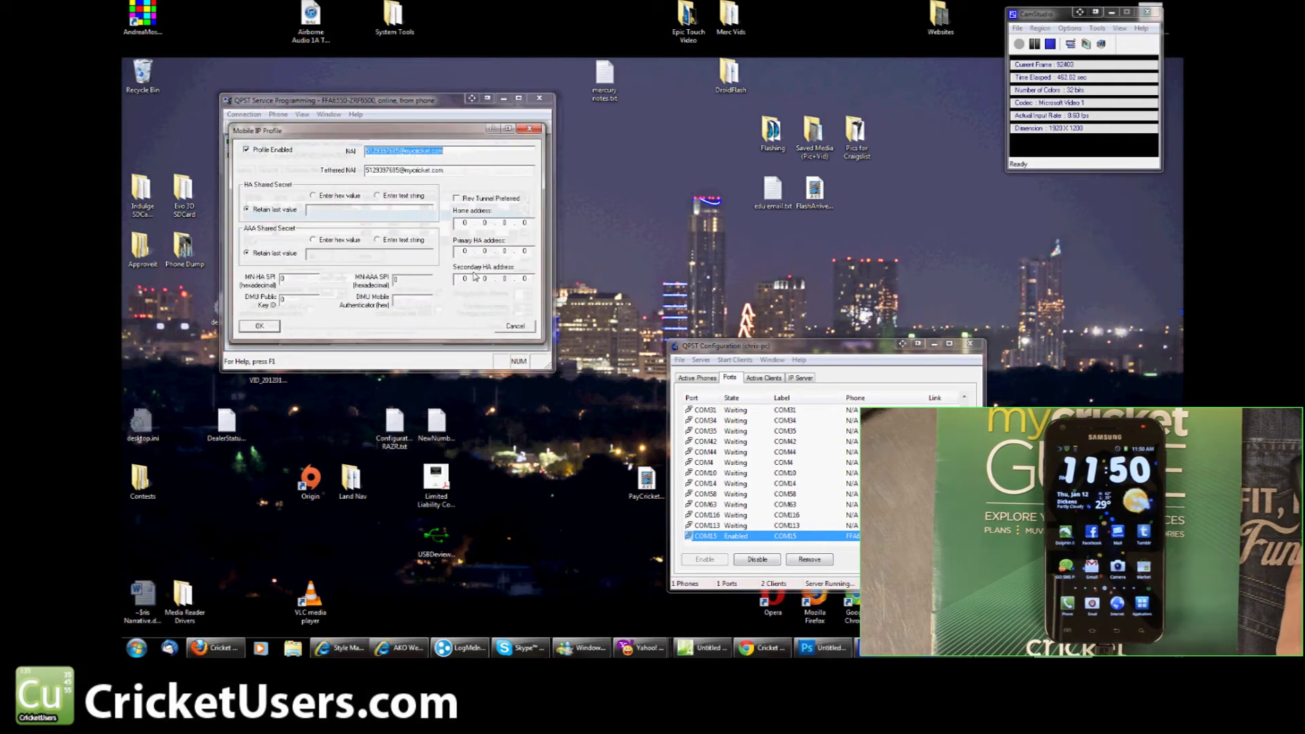
{"action": "key", "text": "ctrl+v"}
{"action": "key", "text": "Tab"}
{"action": "key", "text": "ctrl+v"}
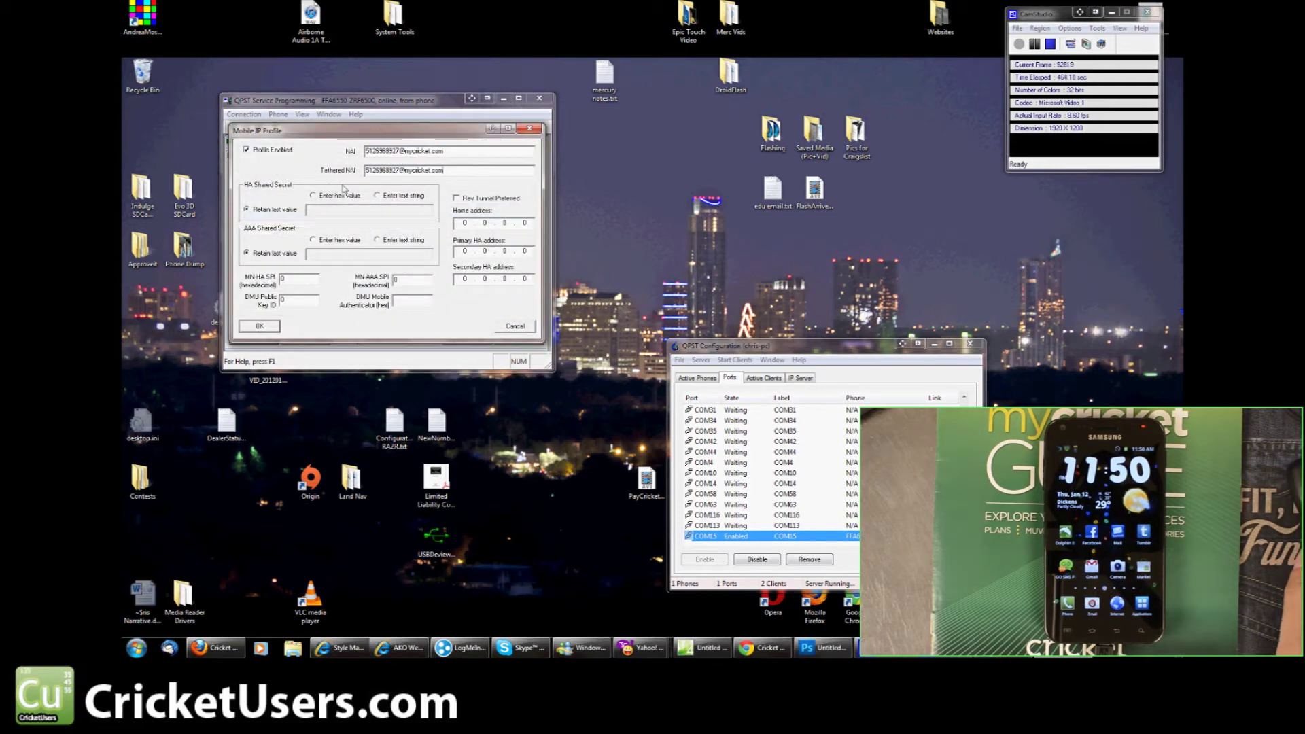
{"action": "left_click", "coordinate": [402, 195]}
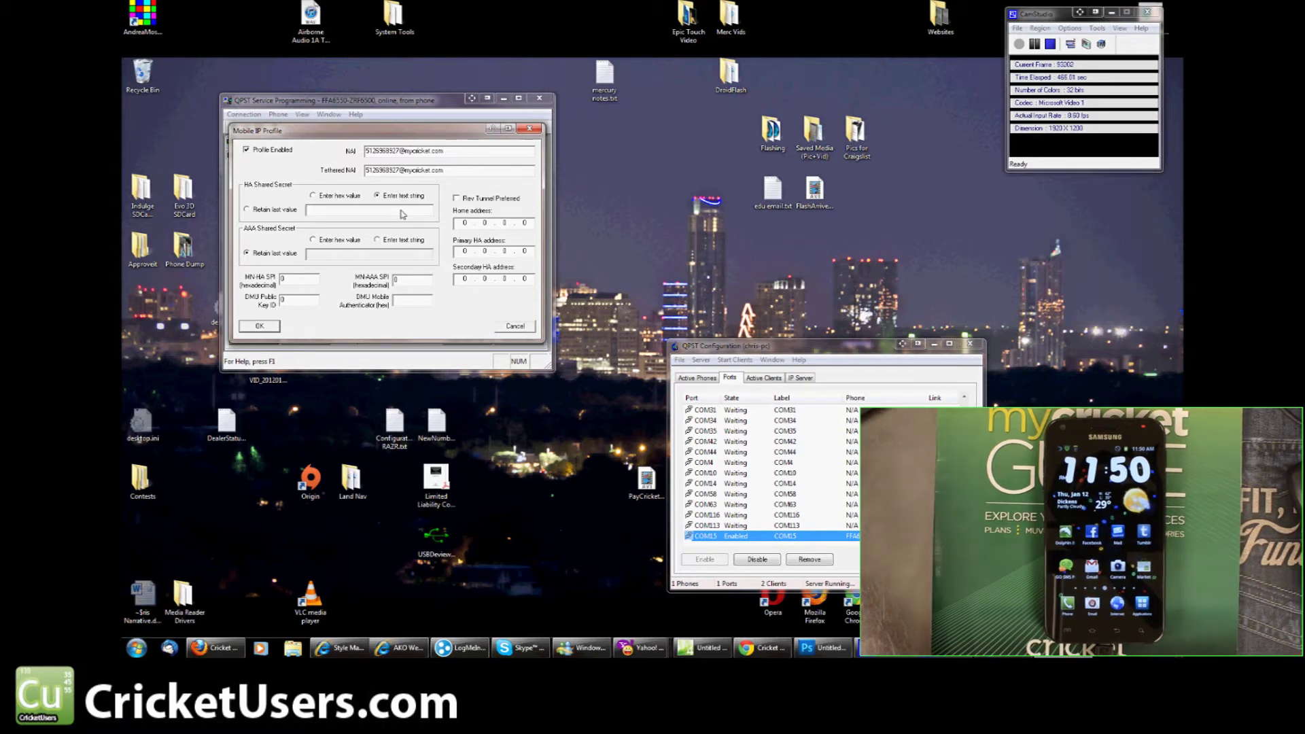
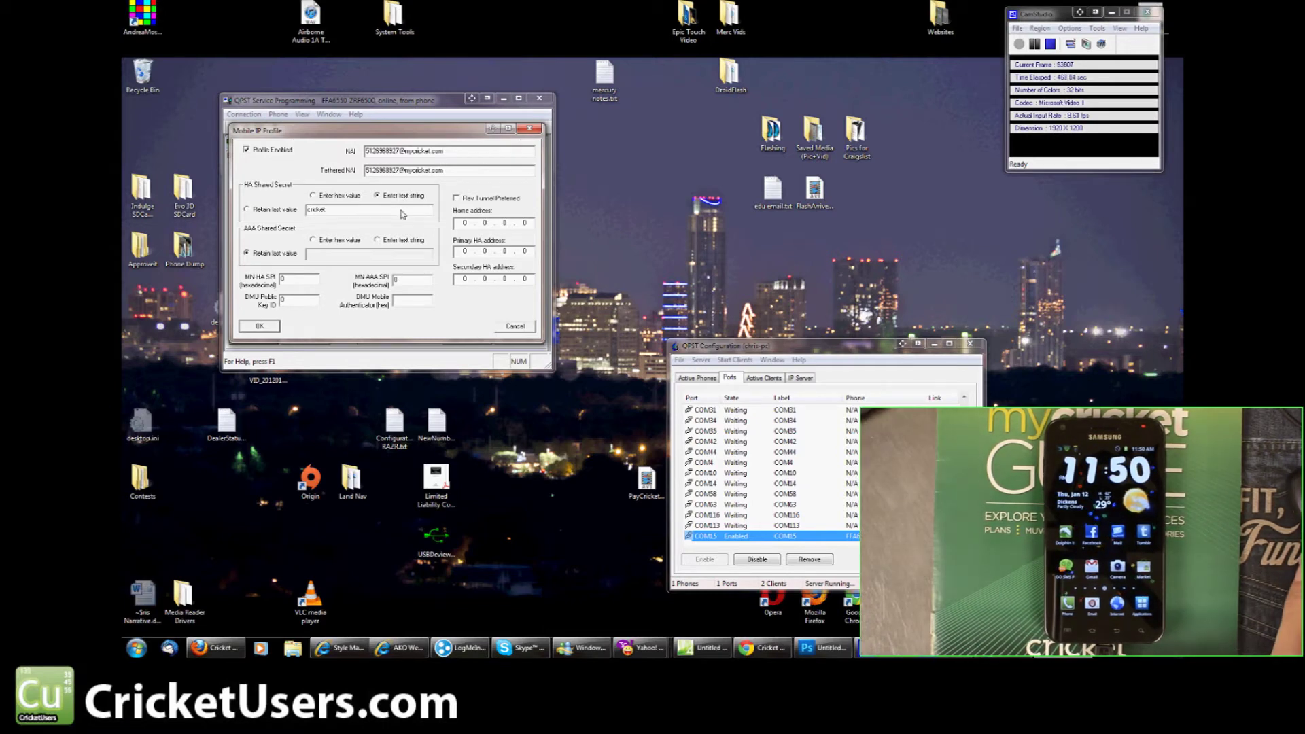
{"action": "left_click", "coordinate": [401, 239]}
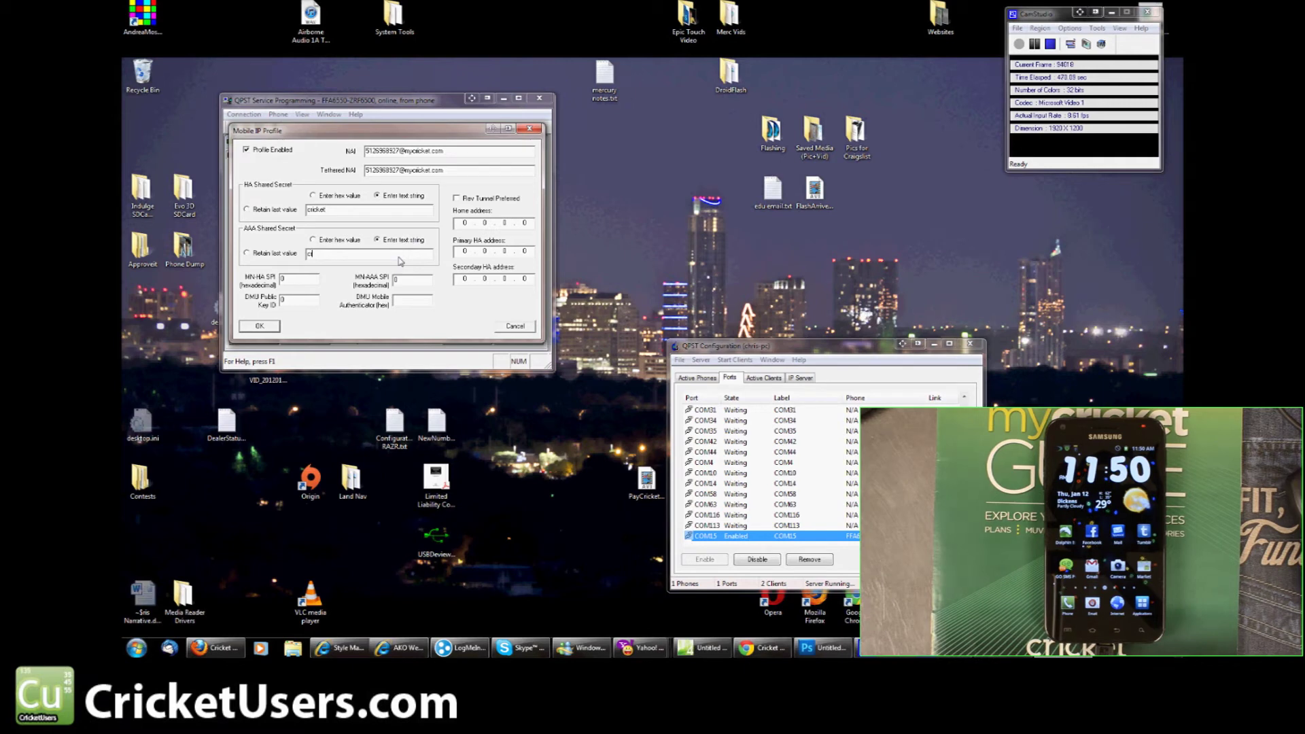
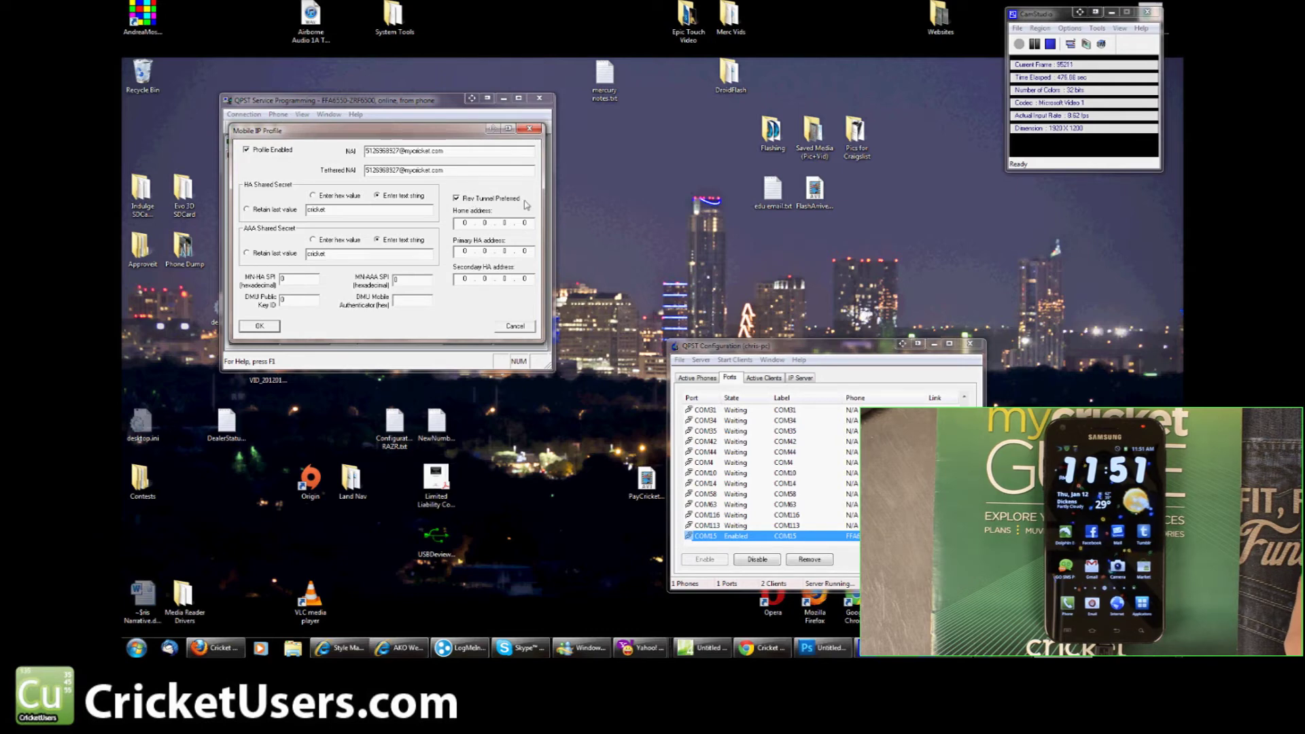
{"action": "left_click", "coordinate": [259, 326]}
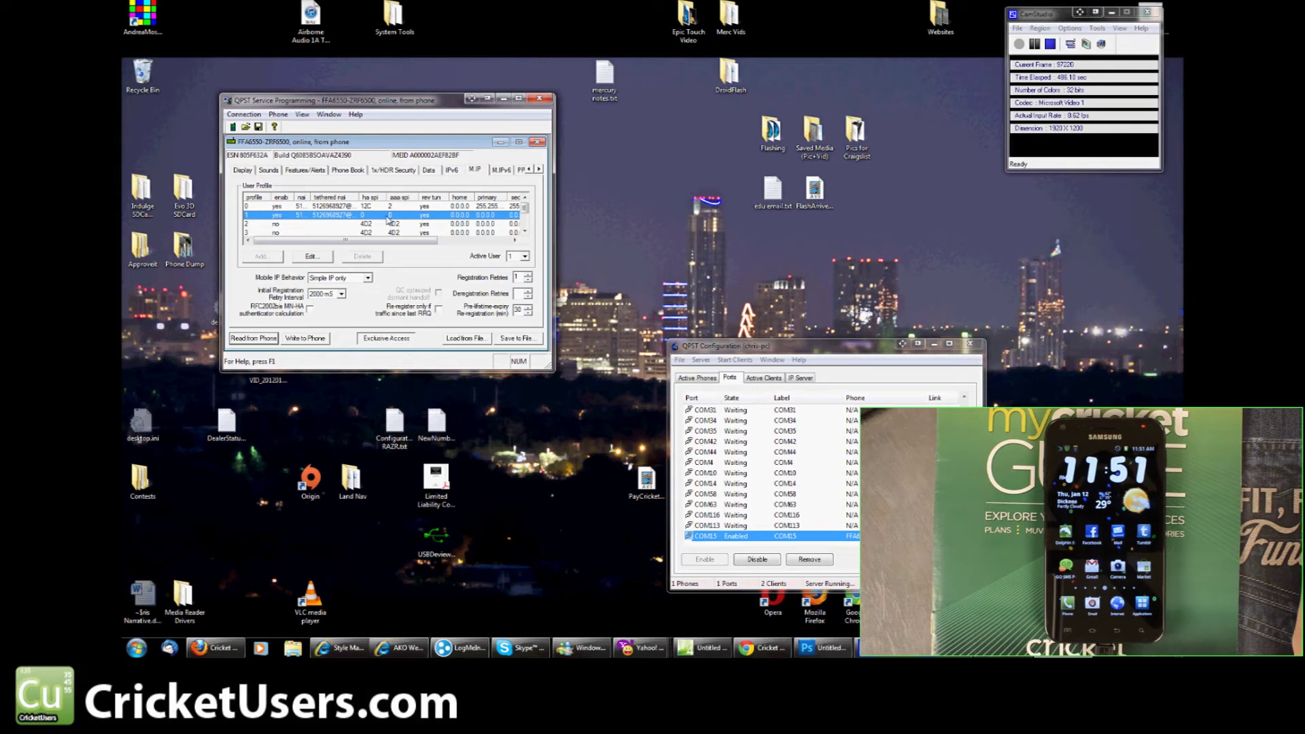
- On the PPP Config Um link, update the Tethered NAI and enter the authentication password
{"action": "left_click", "coordinate": [539, 169]}
{"action": "left_click", "coordinate": [539, 170]}
{"action": "left_click", "coordinate": [539, 169]}
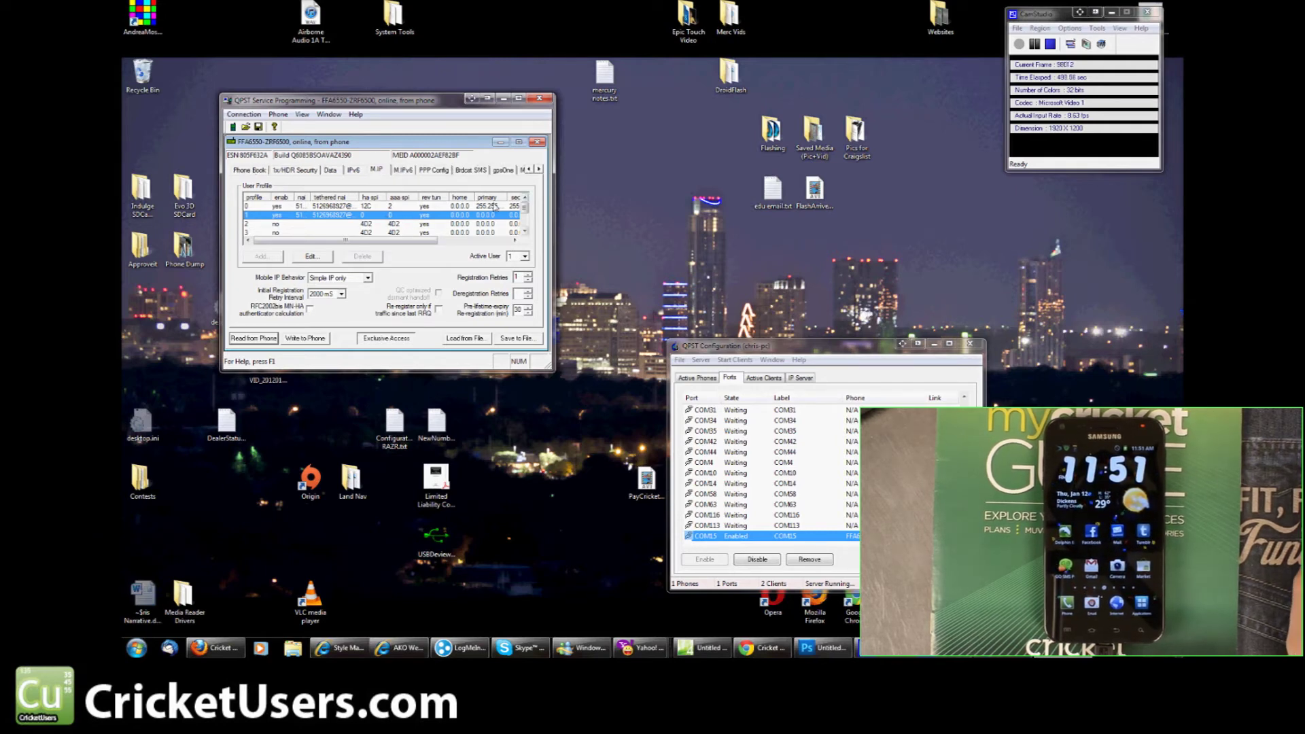
{"action": "left_click", "coordinate": [436, 170]}
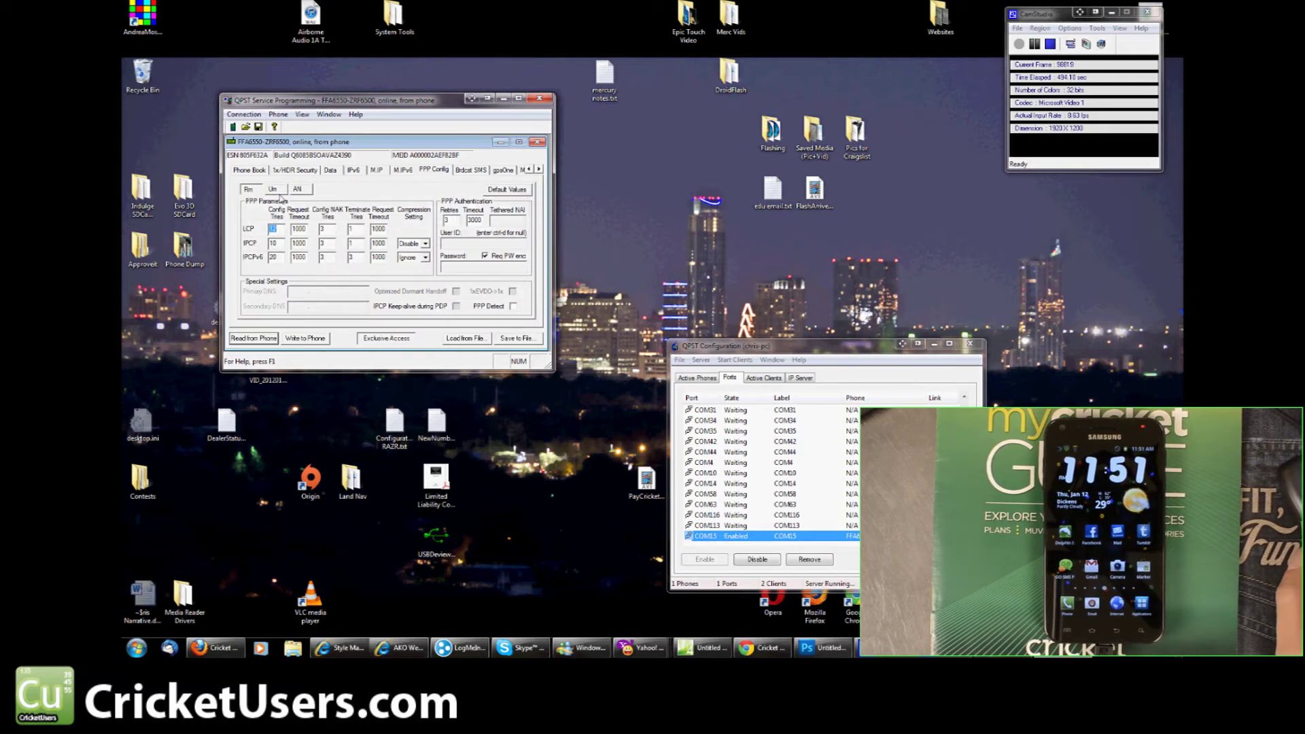
{"action": "left_click", "coordinate": [273, 190]}
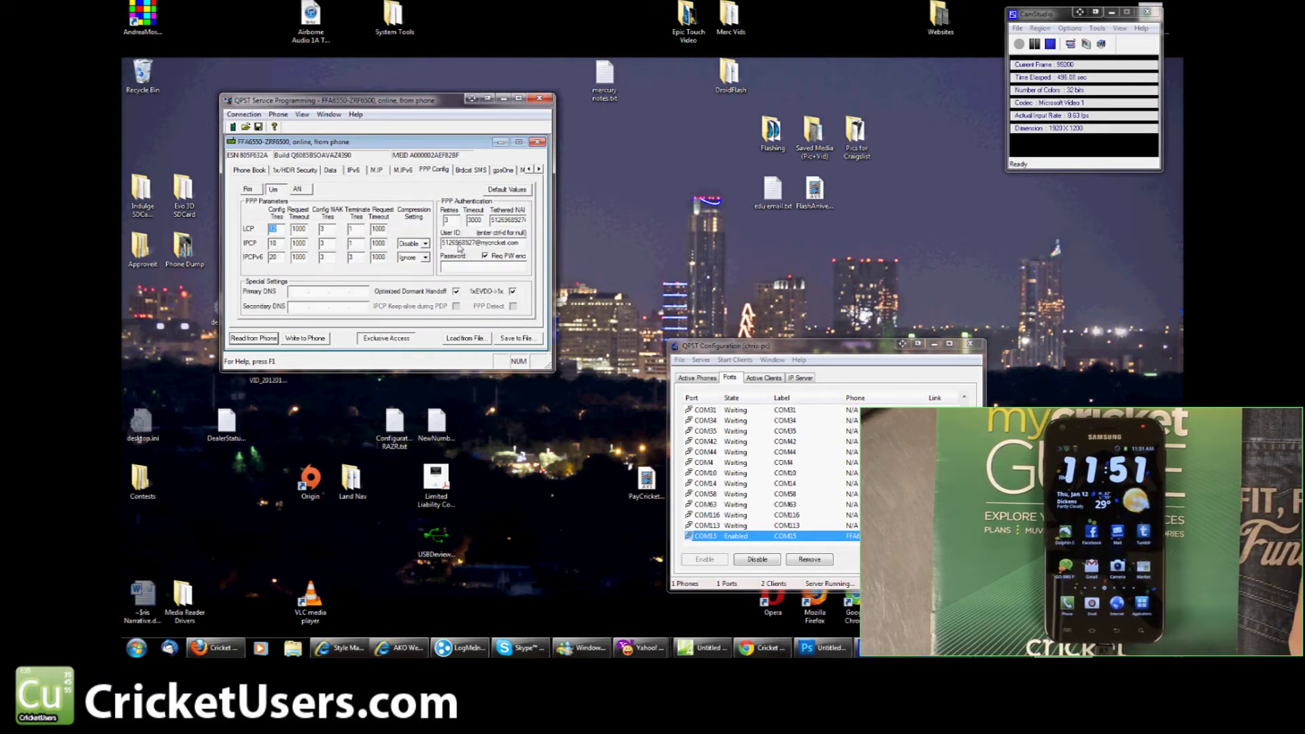
{"action": "left_click", "coordinate": [484, 242]}
{"action": "double_click", "coordinate": [493, 227]}
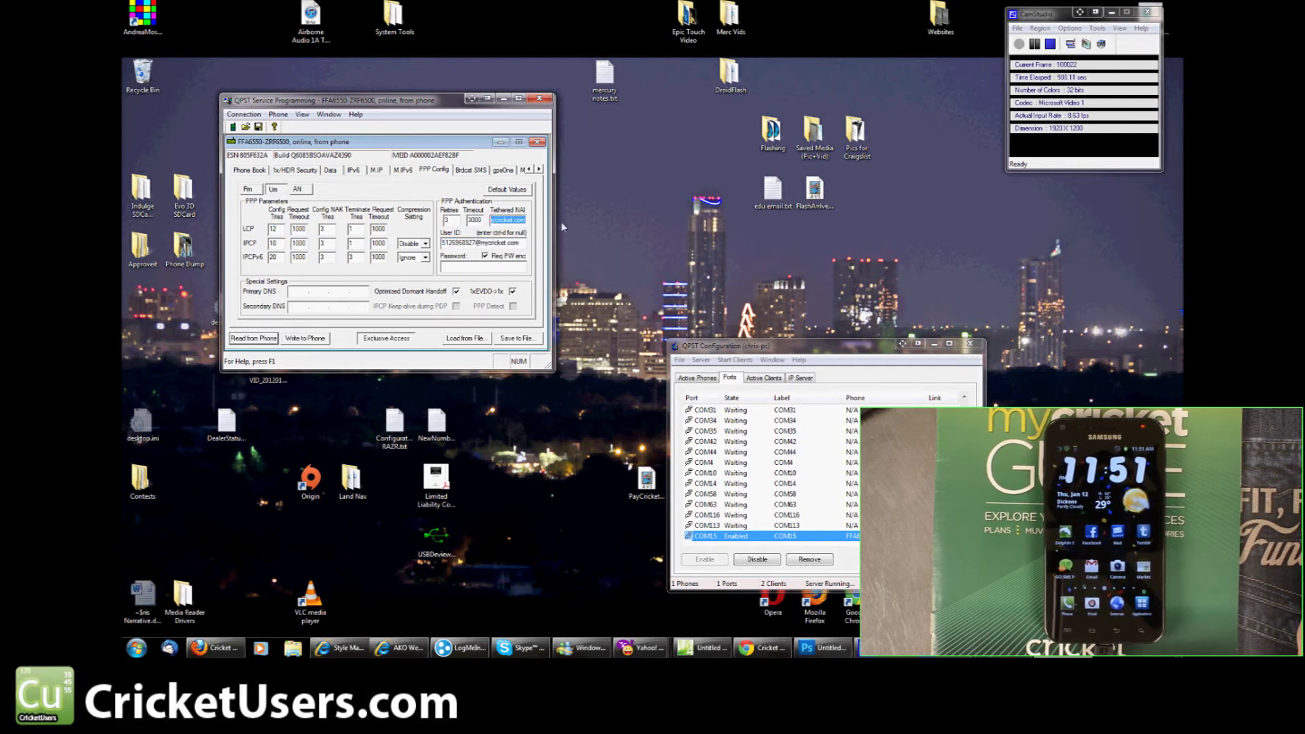
{"action": "key", "text": "End"}
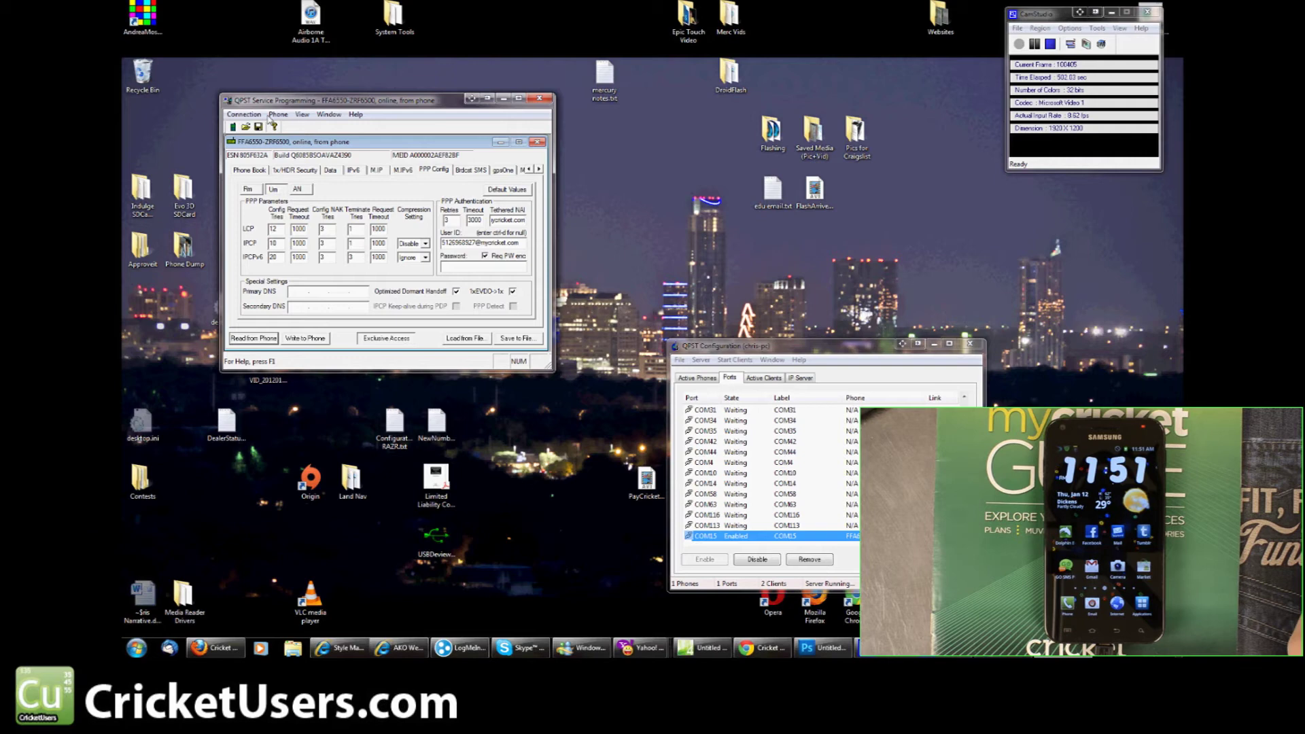
{"action": "left_click", "coordinate": [449, 267]}
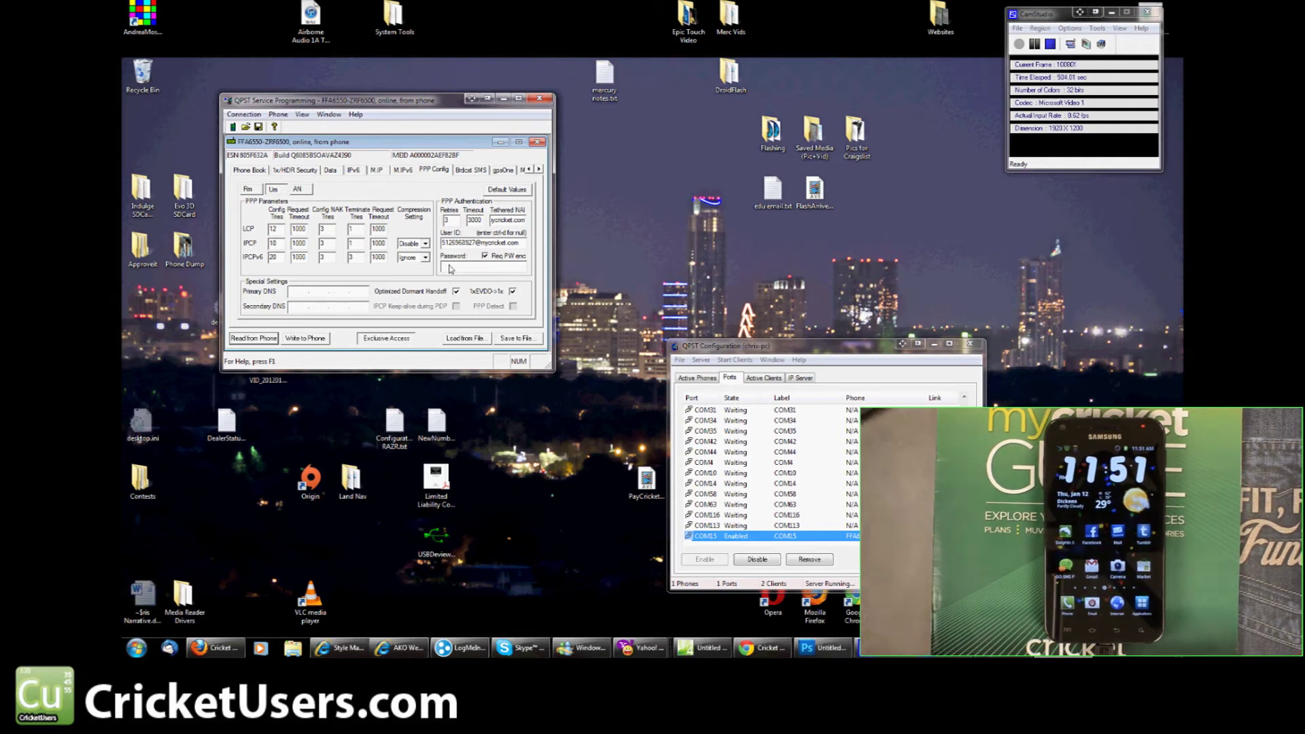
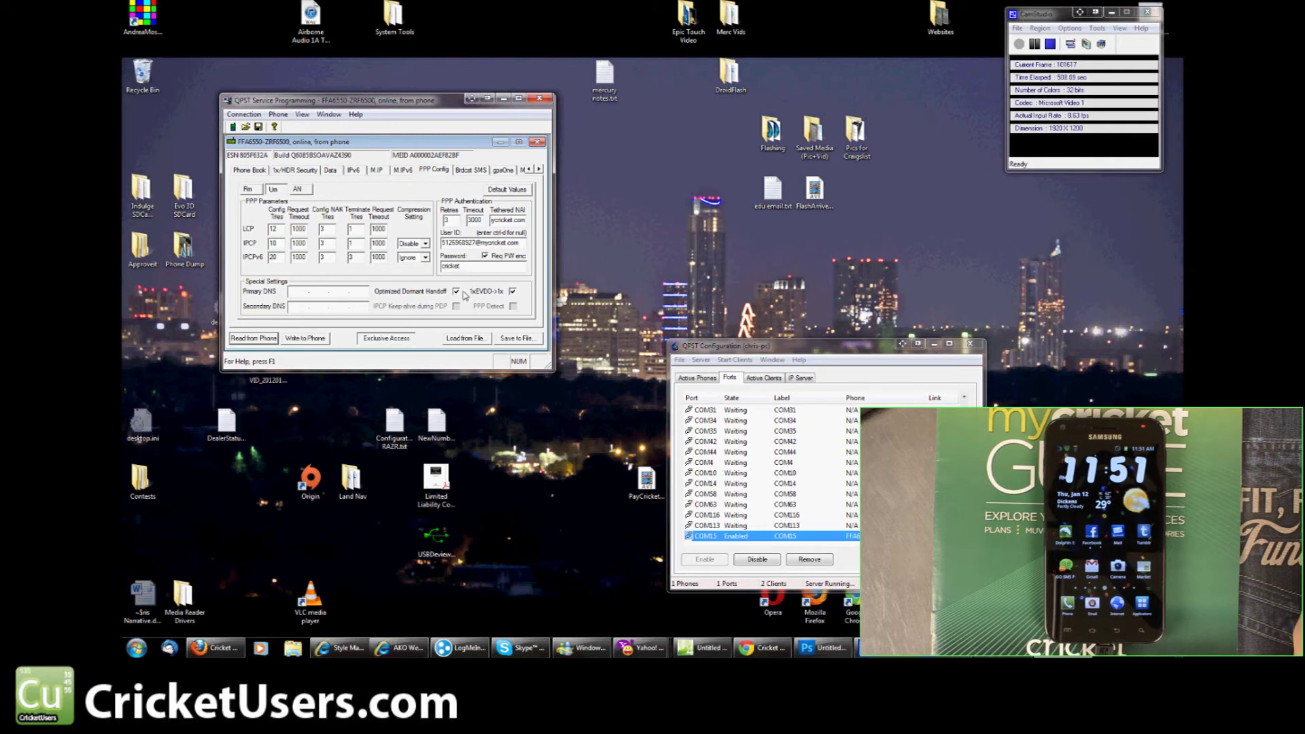
- On the AN link, edit the PPP User ID and begin entering the authentication password
{"action": "left_click", "coordinate": [297, 189]}
{"action": "left_click_drag", "start_coordinate": [522, 243], "coordinate": [472, 246]}
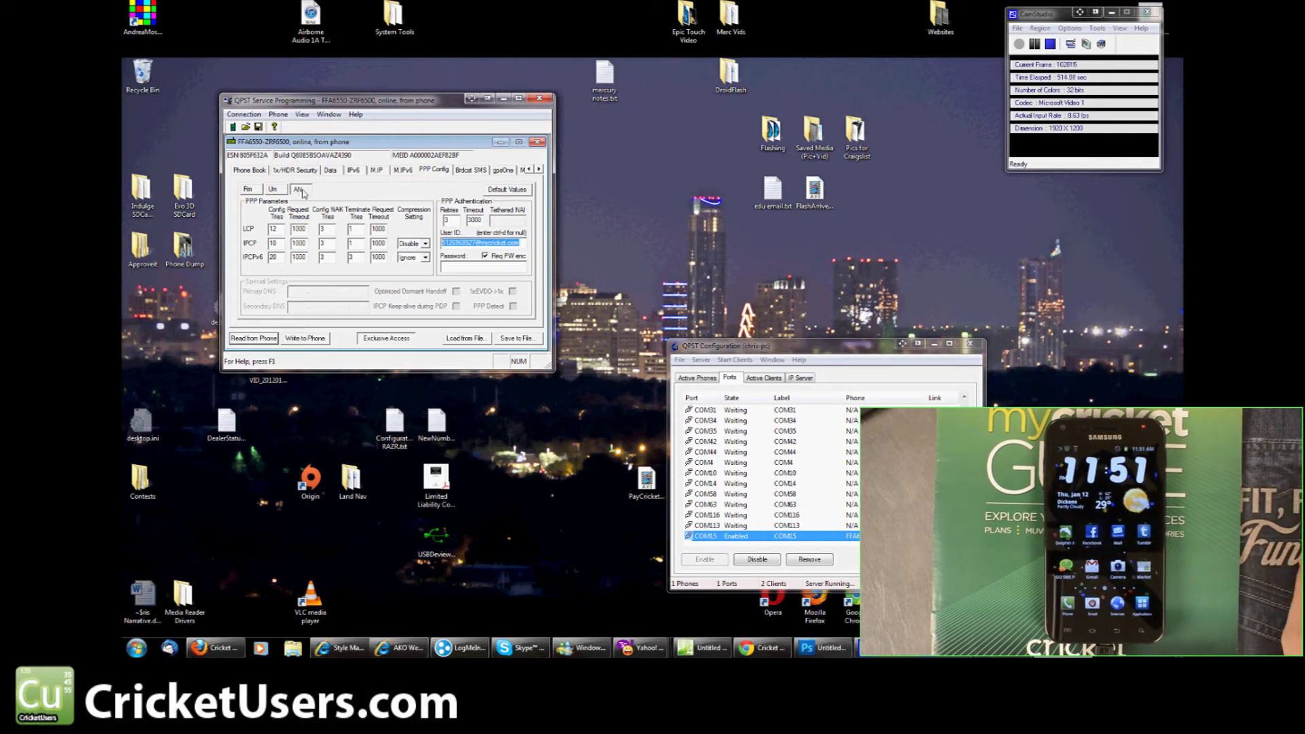
{"action": "left_click", "coordinate": [446, 246]}
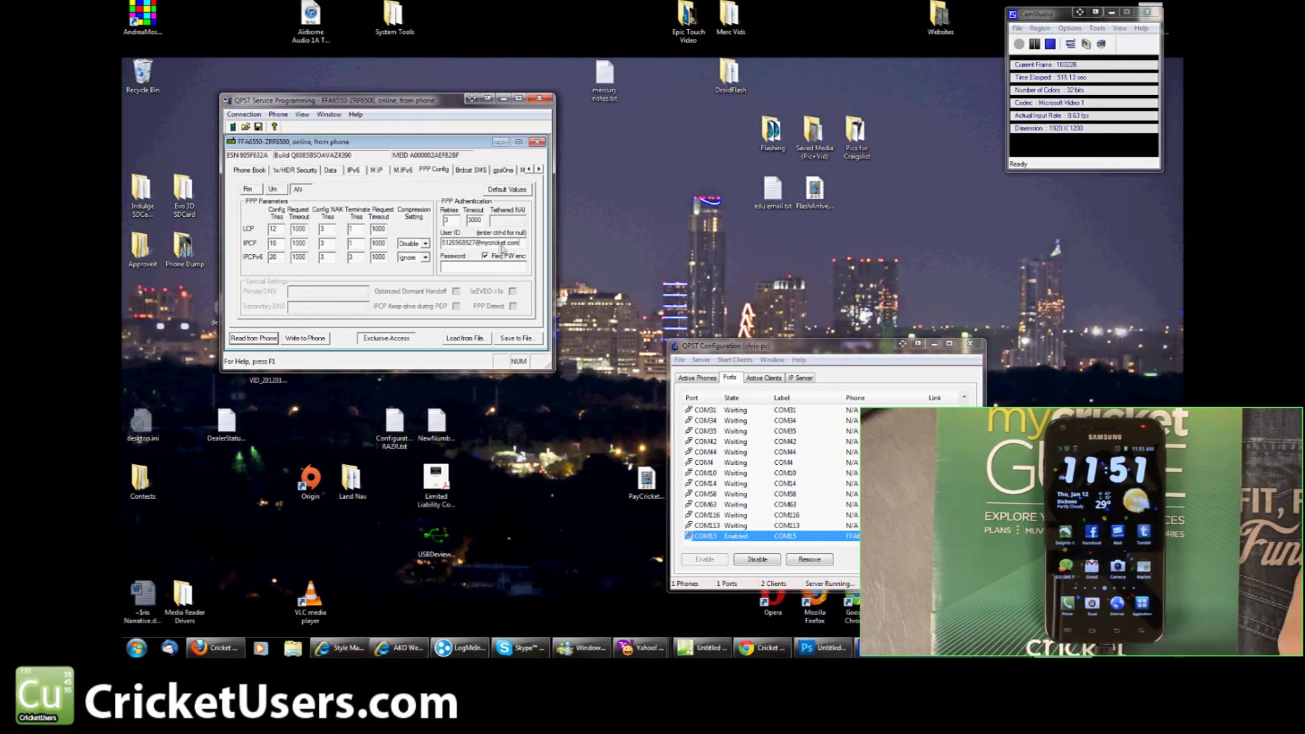
{"action": "left_click", "coordinate": [514, 269]}
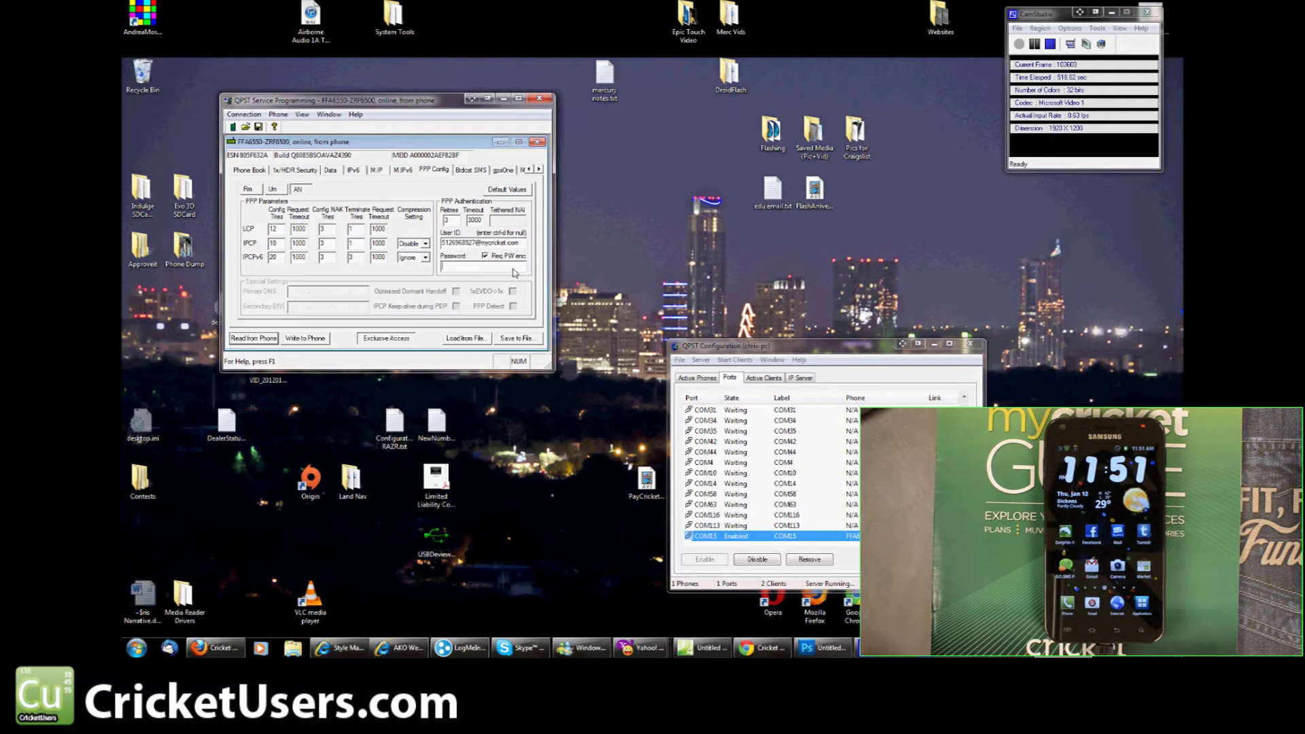
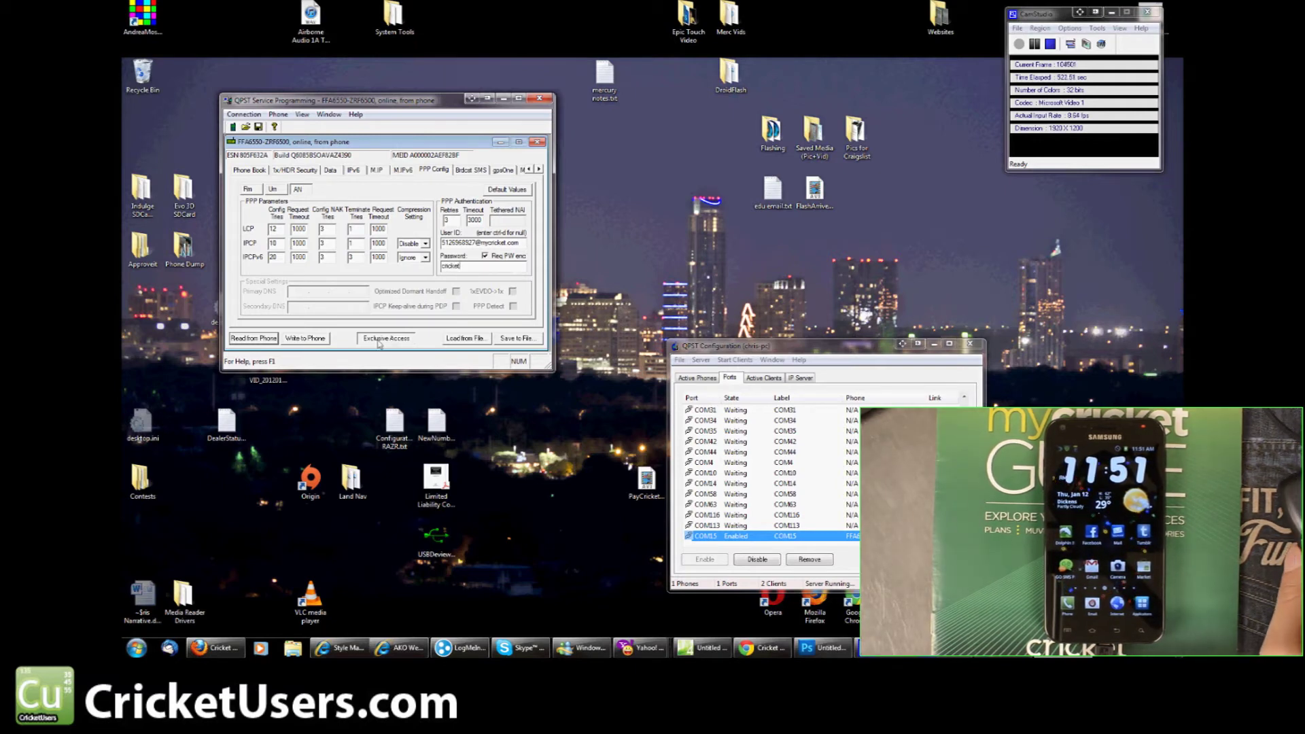
- Write all the new settings to the phone, which reboots and drops off port COM15
{"action": "left_click", "coordinate": [311, 338]}
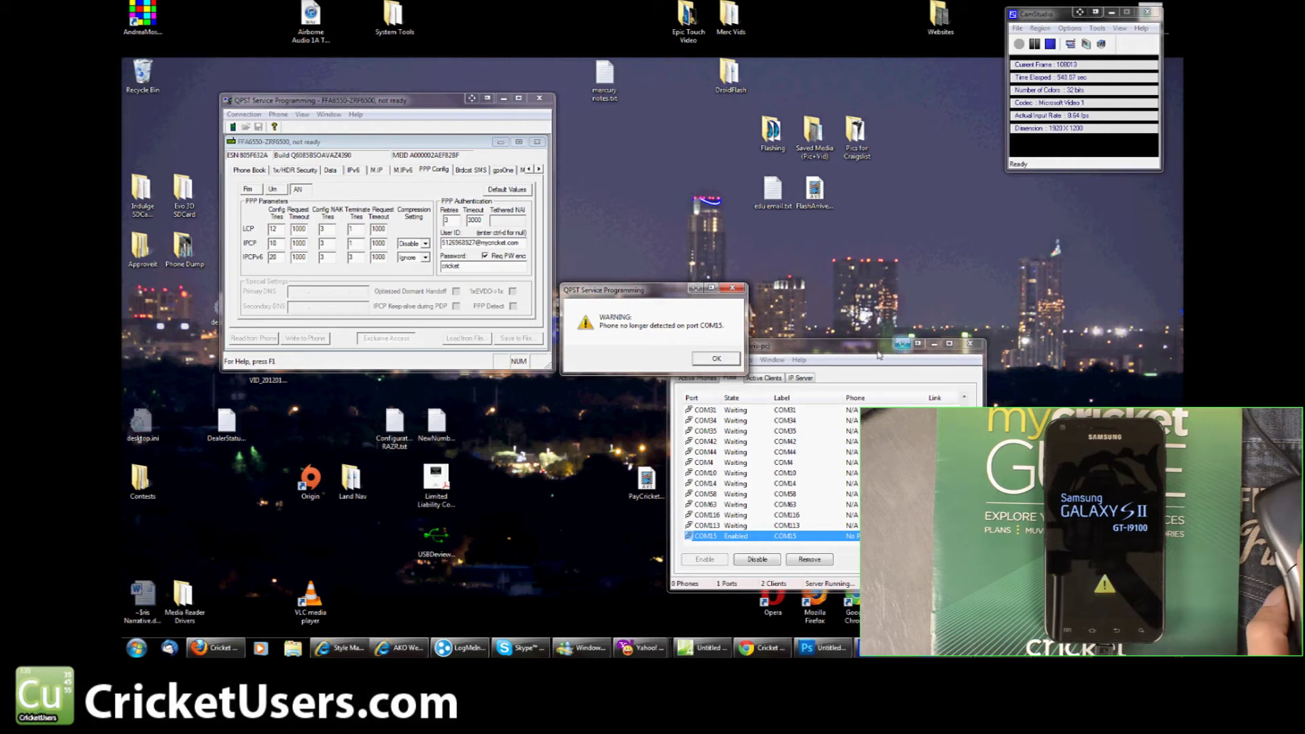
- Dismiss the phone-disconnected warning, then reach the Others menu with Browser, MMSC URL, Multimedia and DSS
{"action": "left_click", "coordinate": [716, 359]}
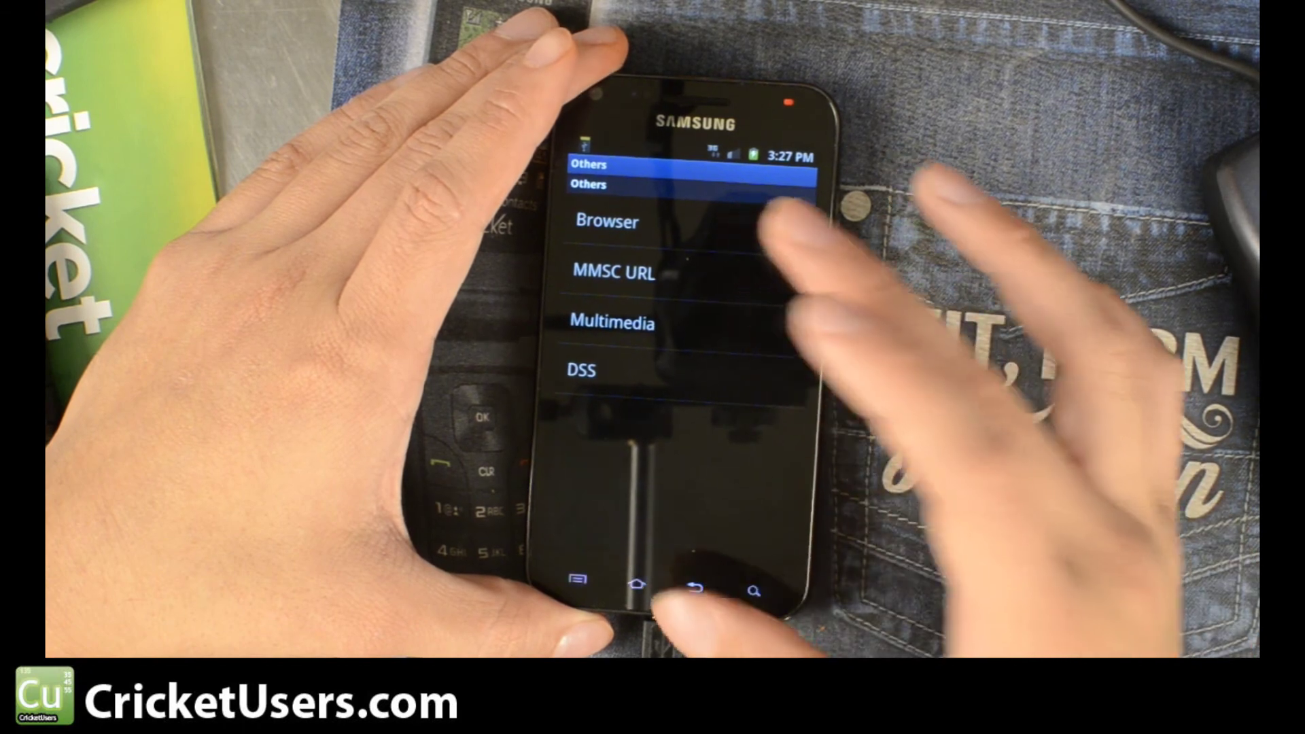
- Back out of the Multimedia proxy settings (all 0.0.0.0/0) through Others to the home screen
{"action": "left_click", "coordinate": [695, 586]}
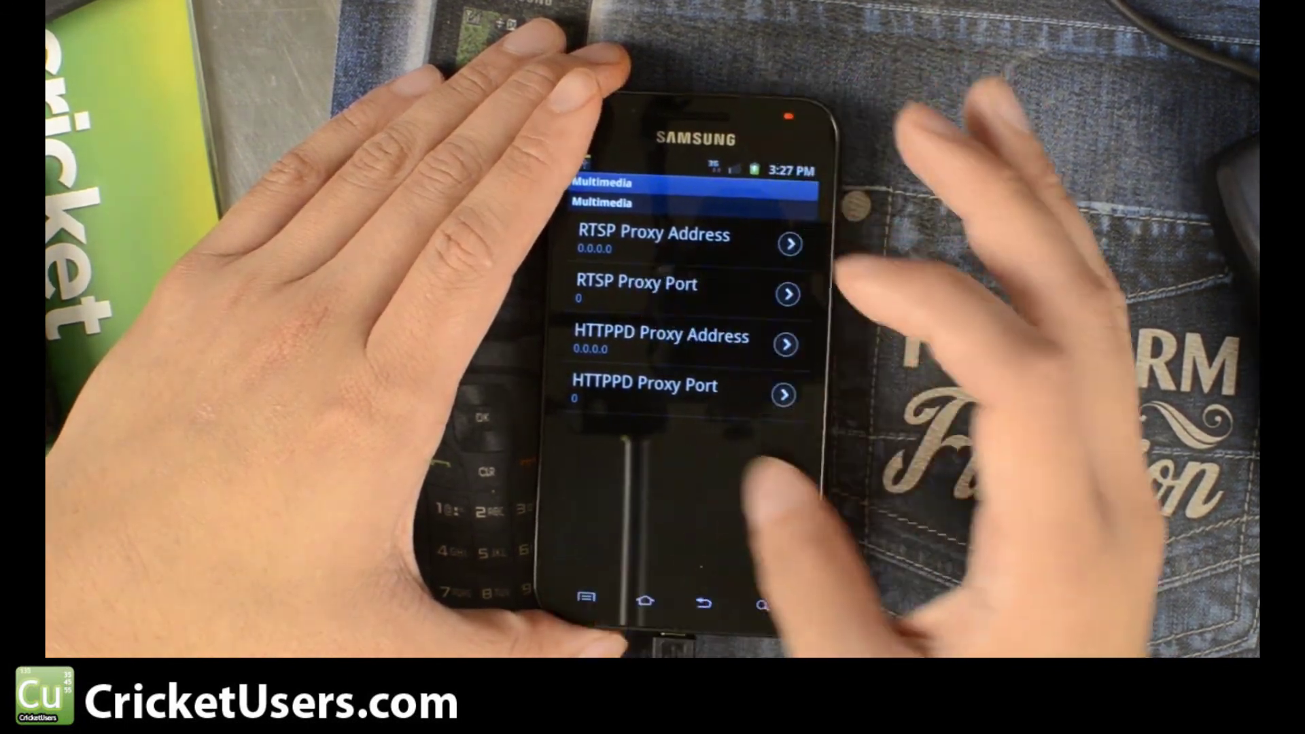
{"action": "left_click", "coordinate": [704, 601]}
{"action": "left_click", "coordinate": [644, 601]}
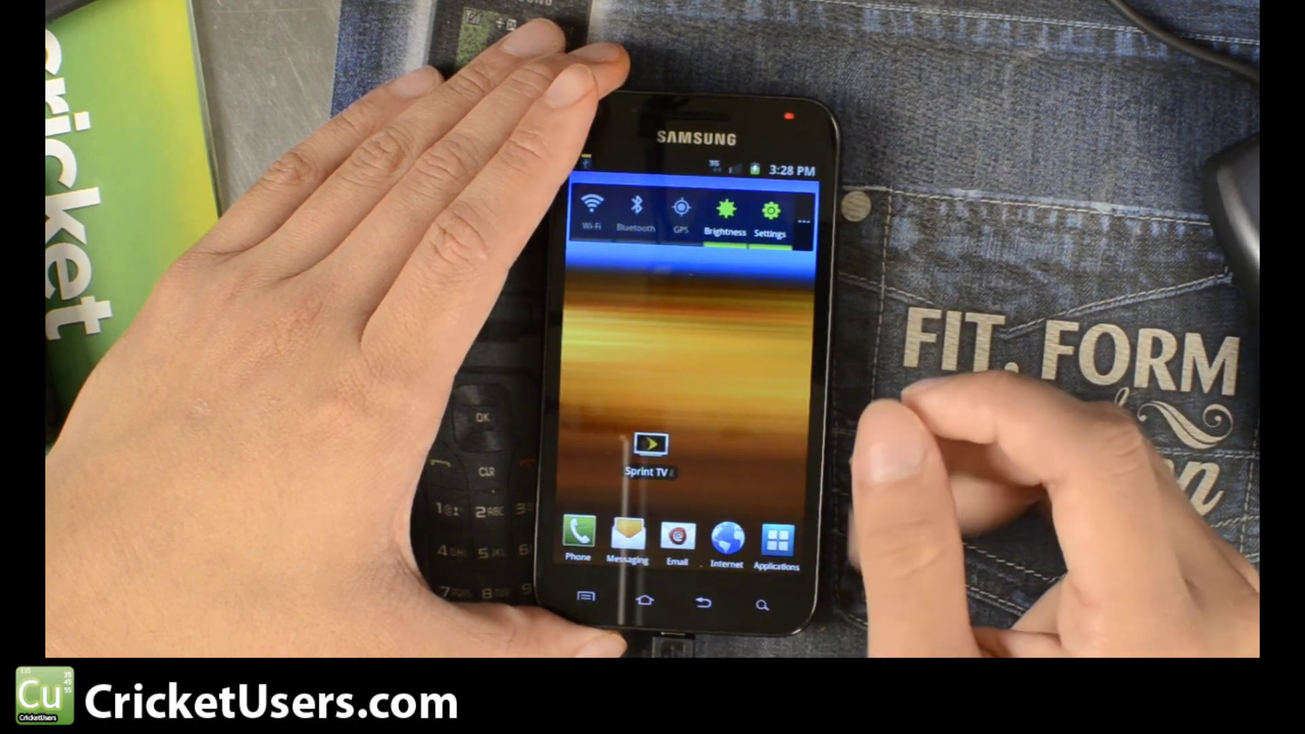